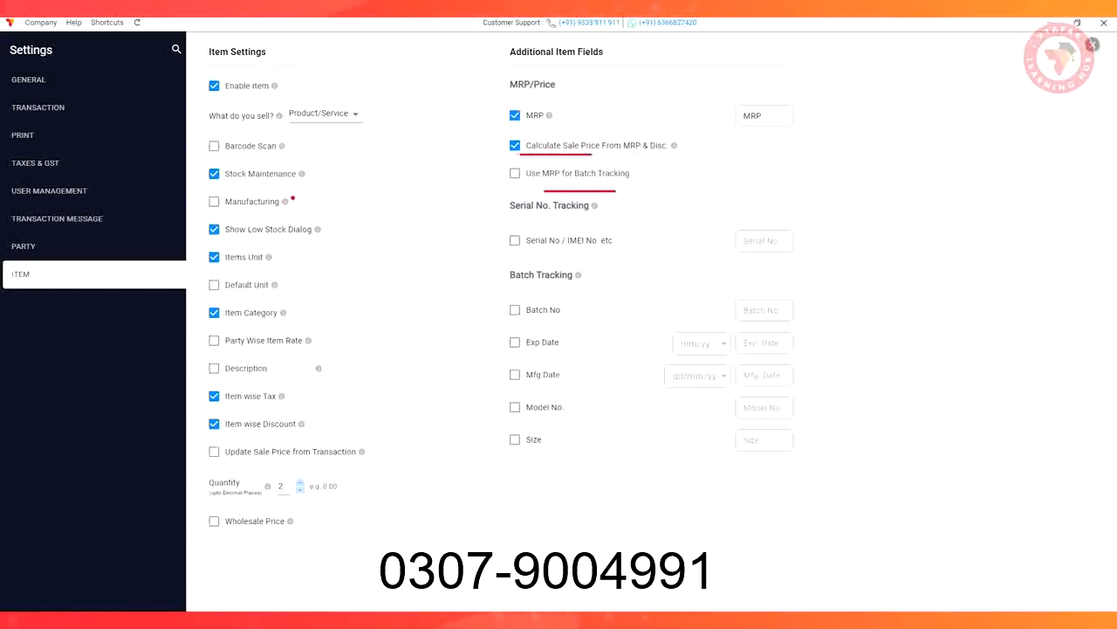
# Enable the use of MRP for batch tracking and turn on the Batch No. item field with the label Brand
pyautogui.click(515, 173)
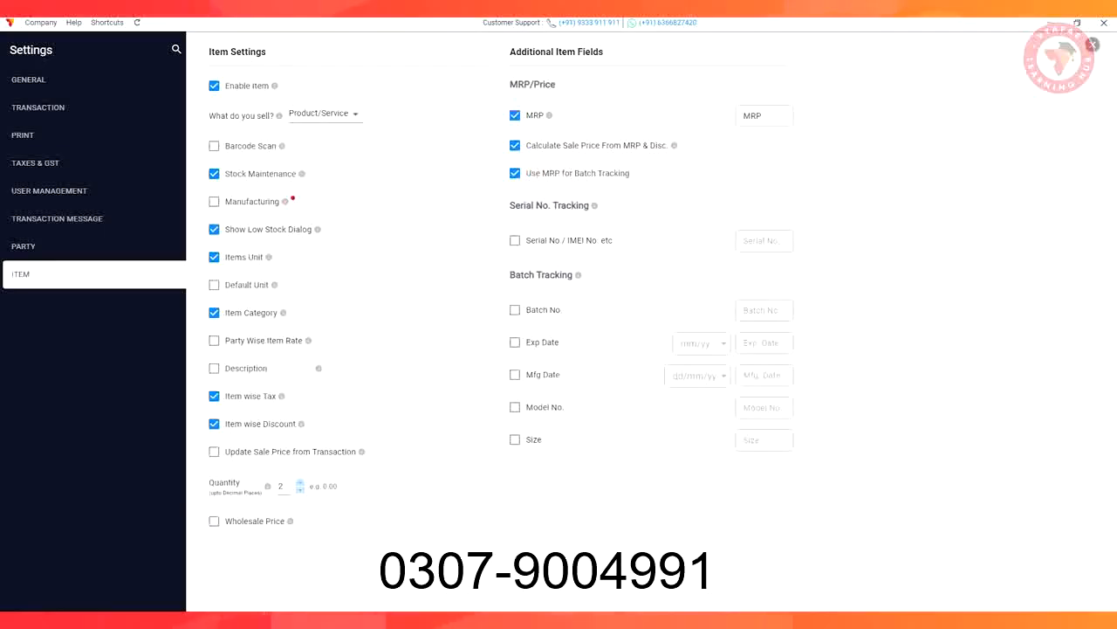
pyautogui.click(515, 310)
pyautogui.tripleClick(764, 311)
pyautogui.write('B')
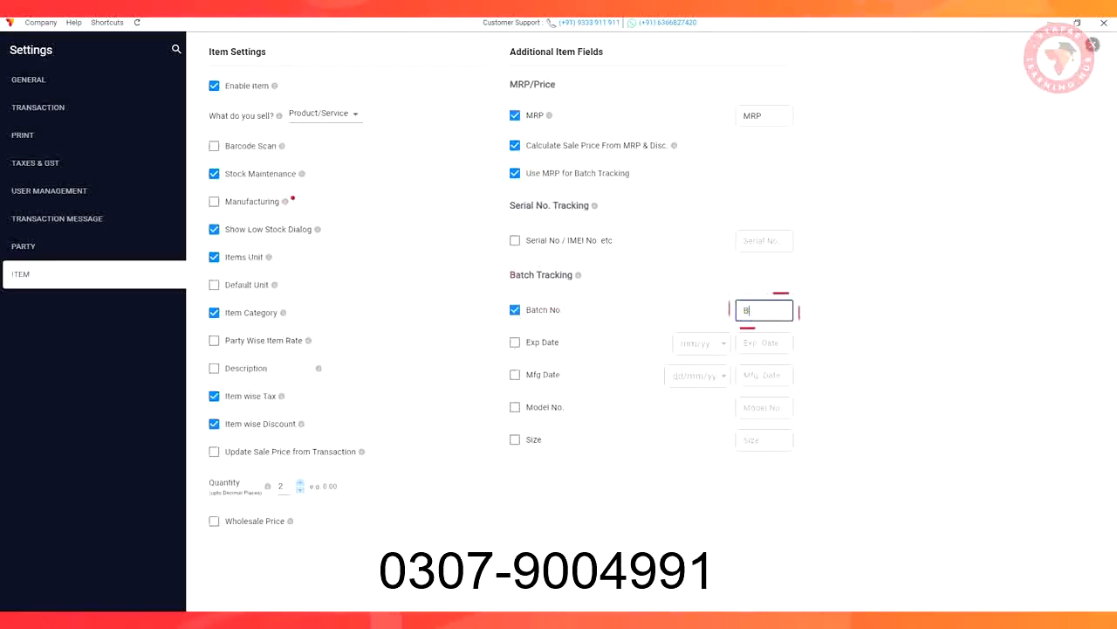
pyautogui.write('rand')
# Turn on the Model No. item field with the label Colour and the Size field with the label Weight/Volume
pyautogui.click(515, 406)
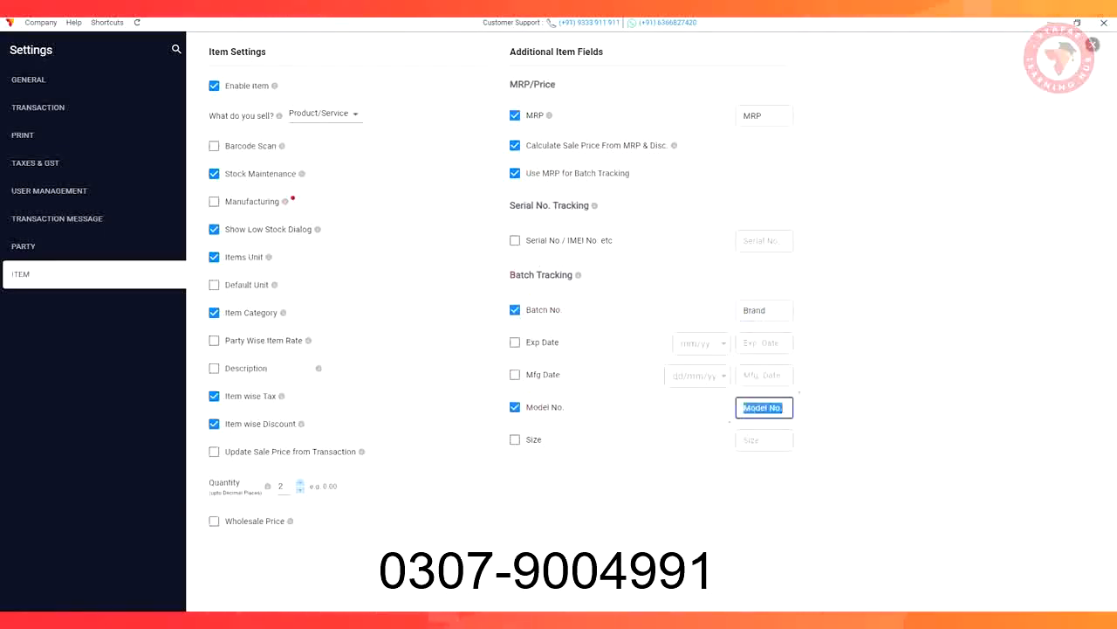
pyautogui.write('Colour')
pyautogui.click(515, 439)
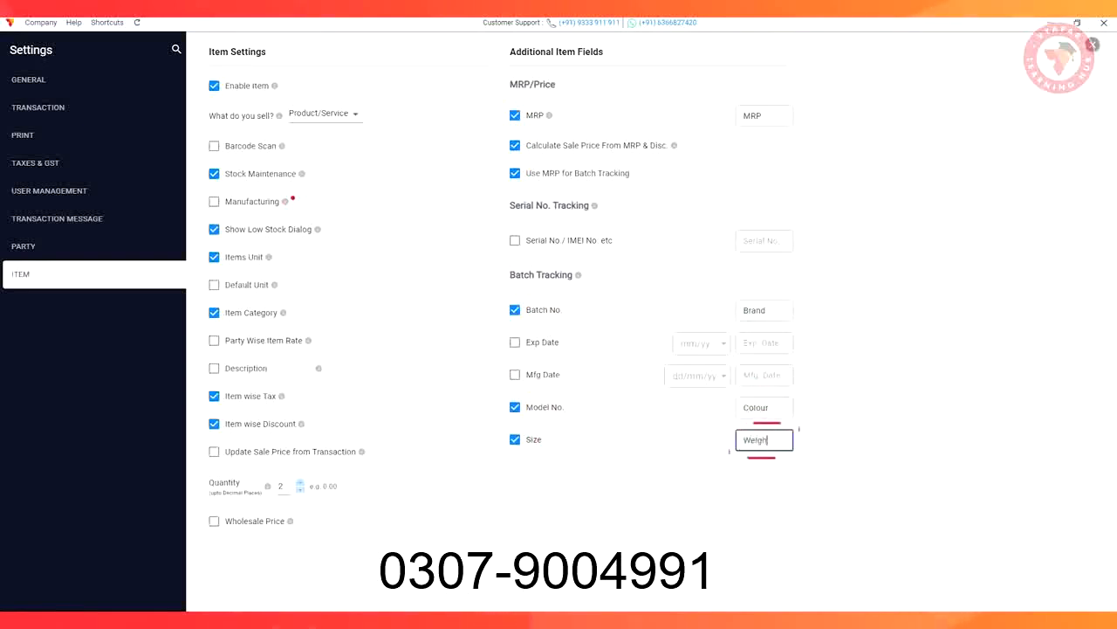
pyautogui.write('Weight/Vo')
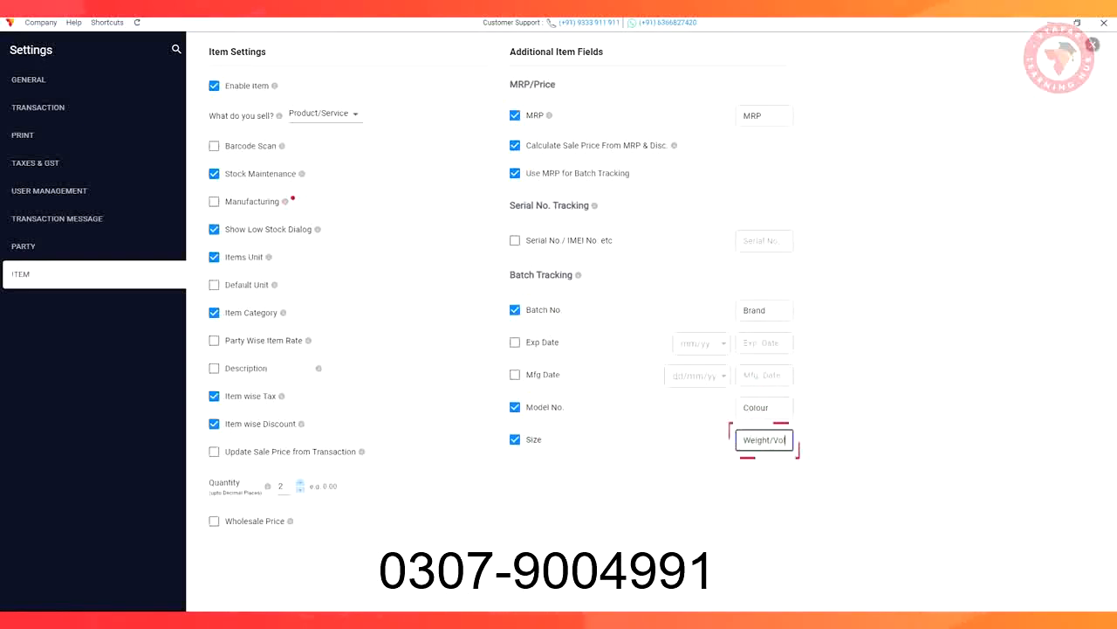
pyautogui.write('lume')
pyautogui.press('Tab')
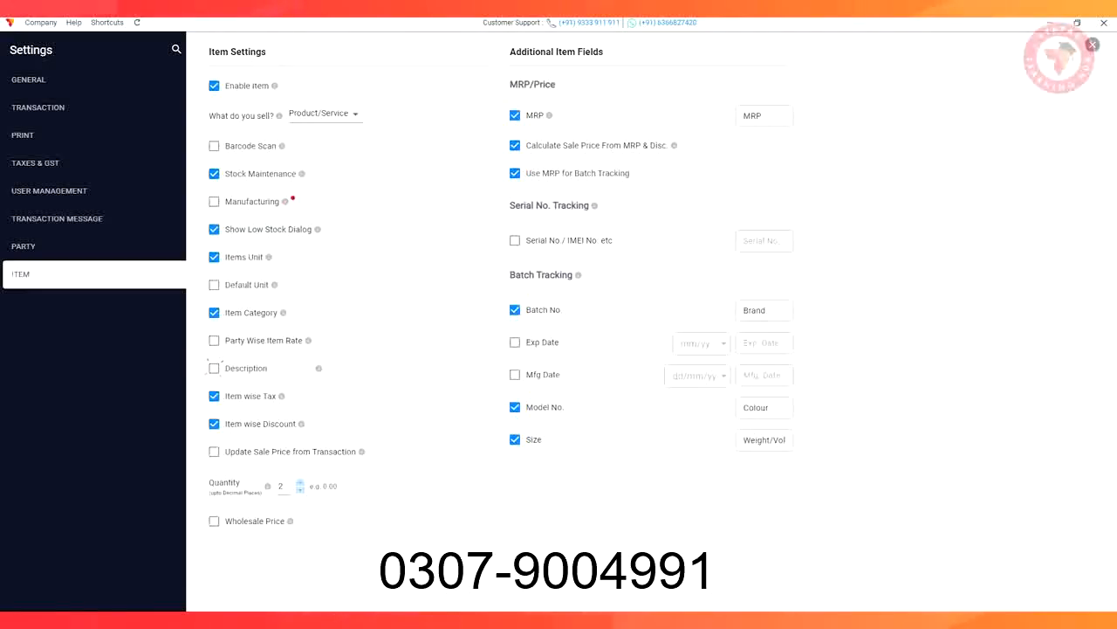
# Enable the Description option for items and the Shipping Address option in the party settings
pyautogui.click(214, 368)
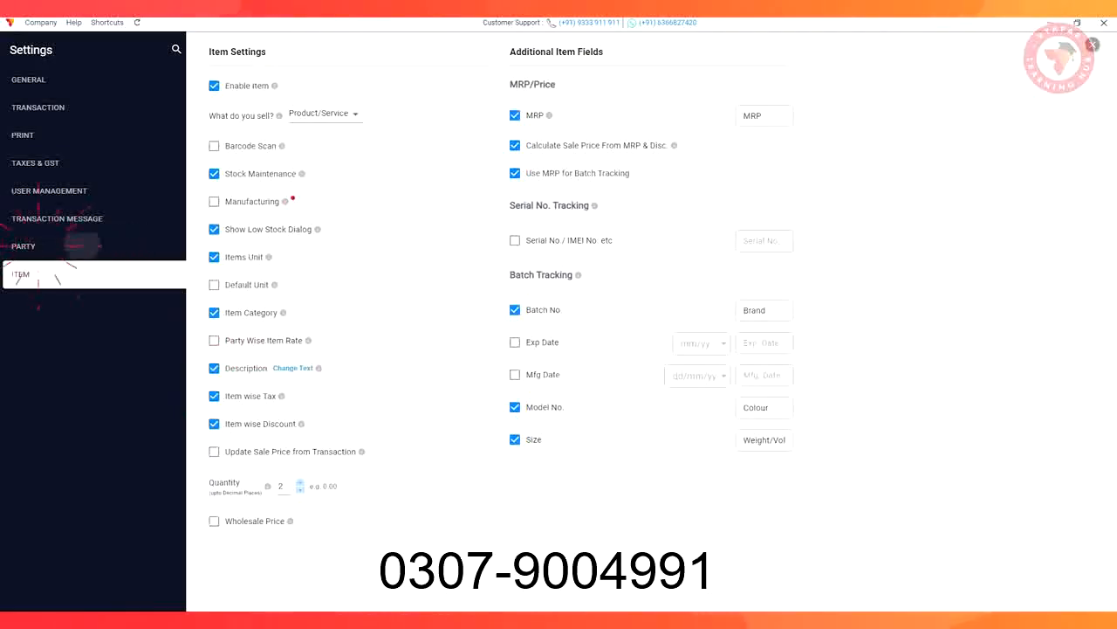
pyautogui.click(35, 247)
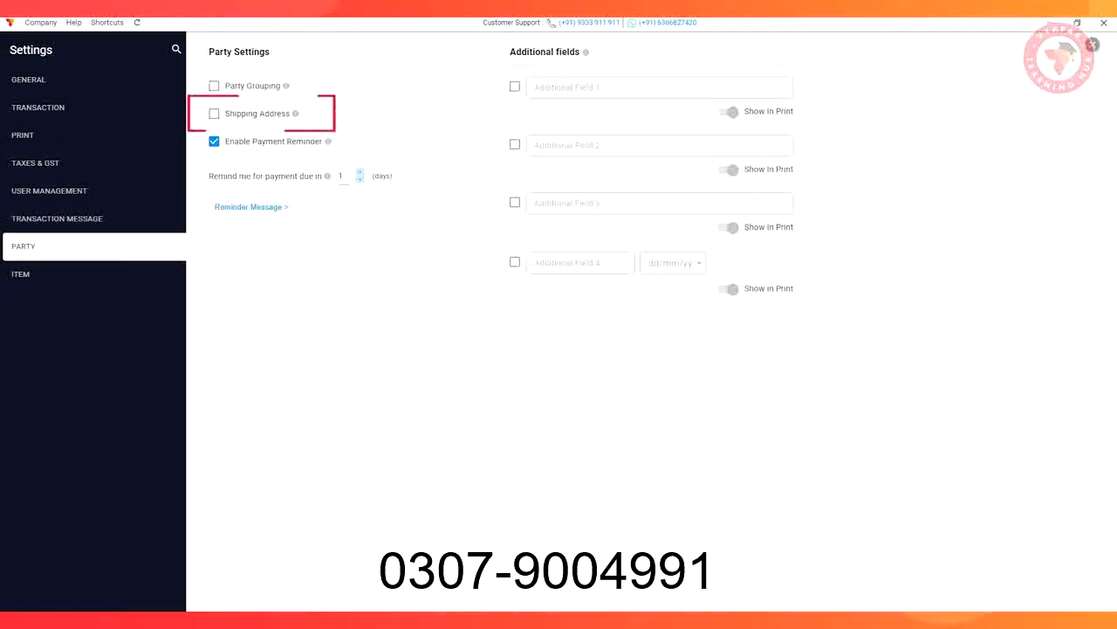
pyautogui.click(214, 114)
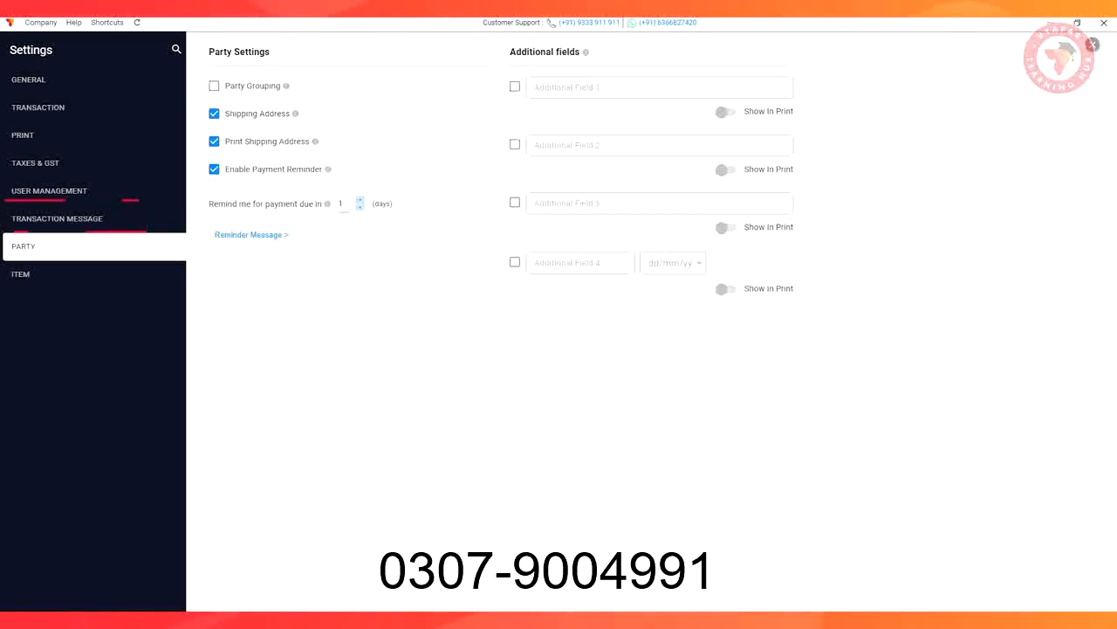
# Log in to personal WhatsApp for sending transaction messages and show the message template for sales transactions
pyautogui.click(94, 219)
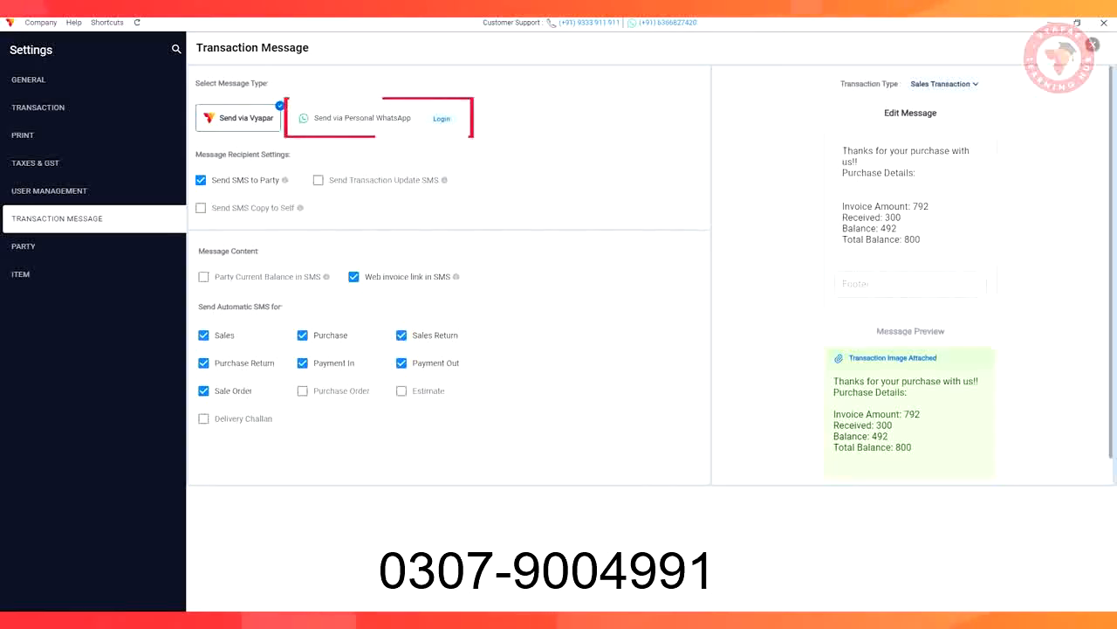
pyautogui.click(441, 117)
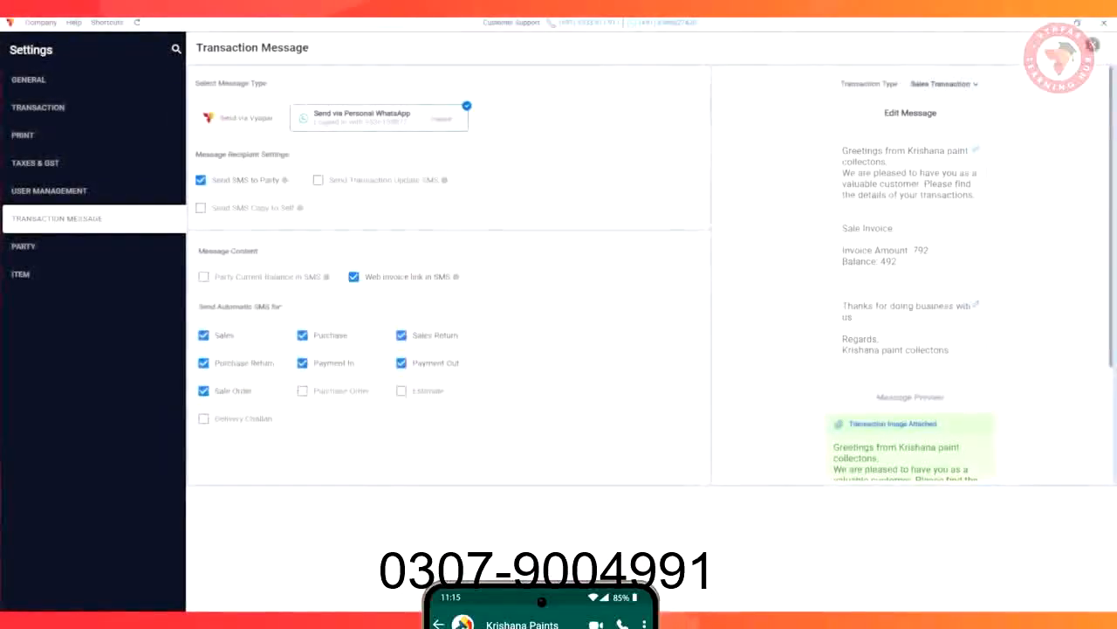
pyautogui.click(975, 84)
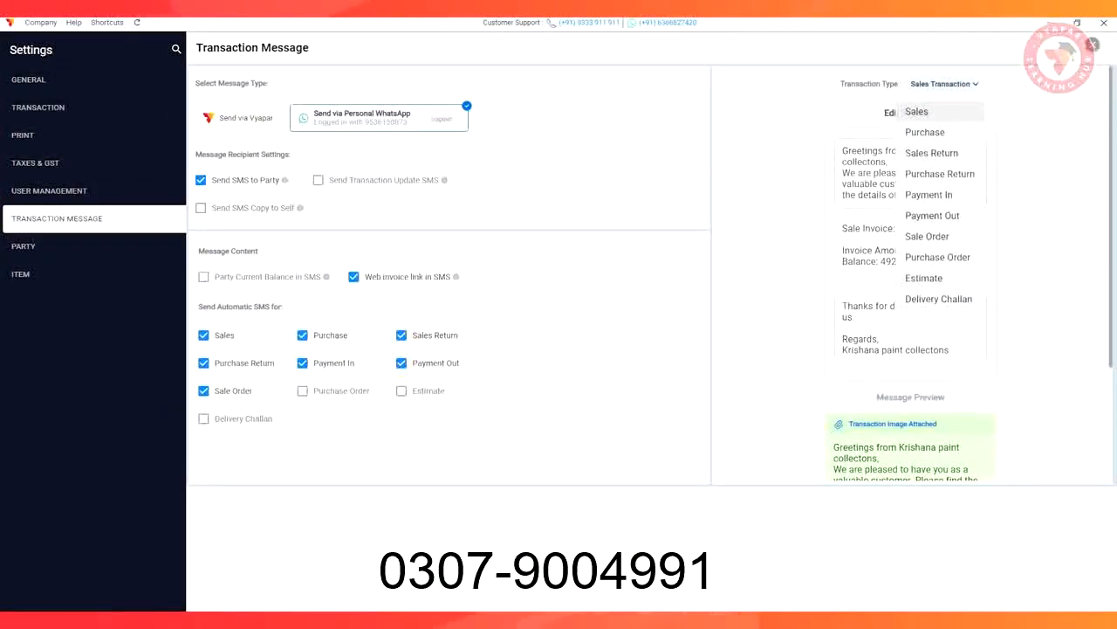
pyautogui.click(921, 111)
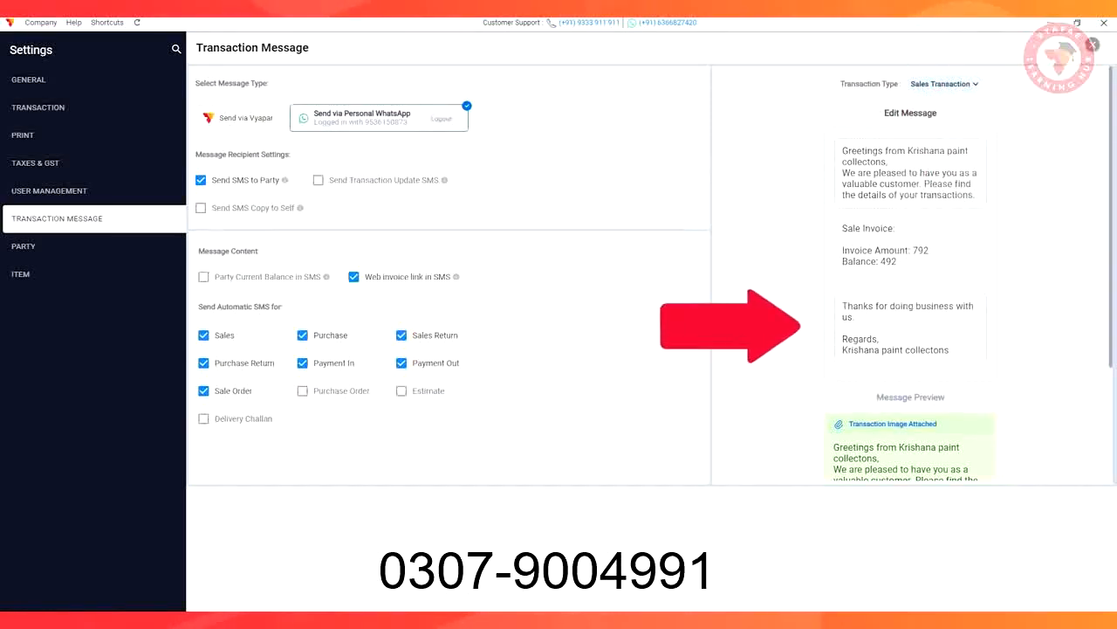
pyautogui.scroll(-3, 910, 306)
# Set the regular printer's invoice layout to GST Theme 4 in the print settings
pyautogui.click(48, 134)
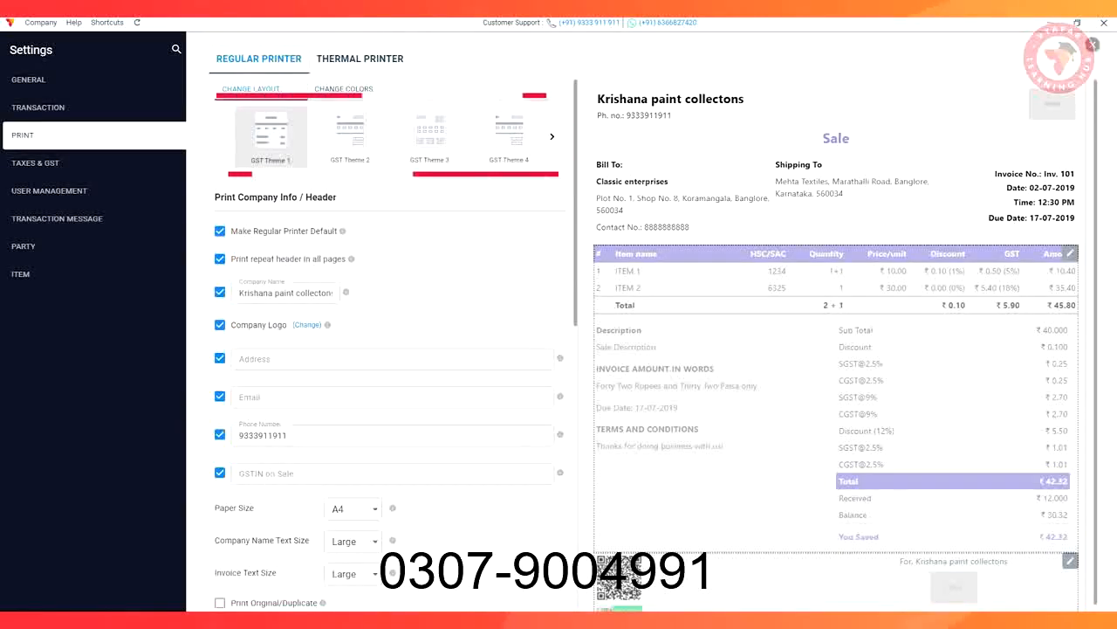
pyautogui.click(350, 137)
pyautogui.click(509, 137)
pyautogui.scroll(-1, 390, 349)
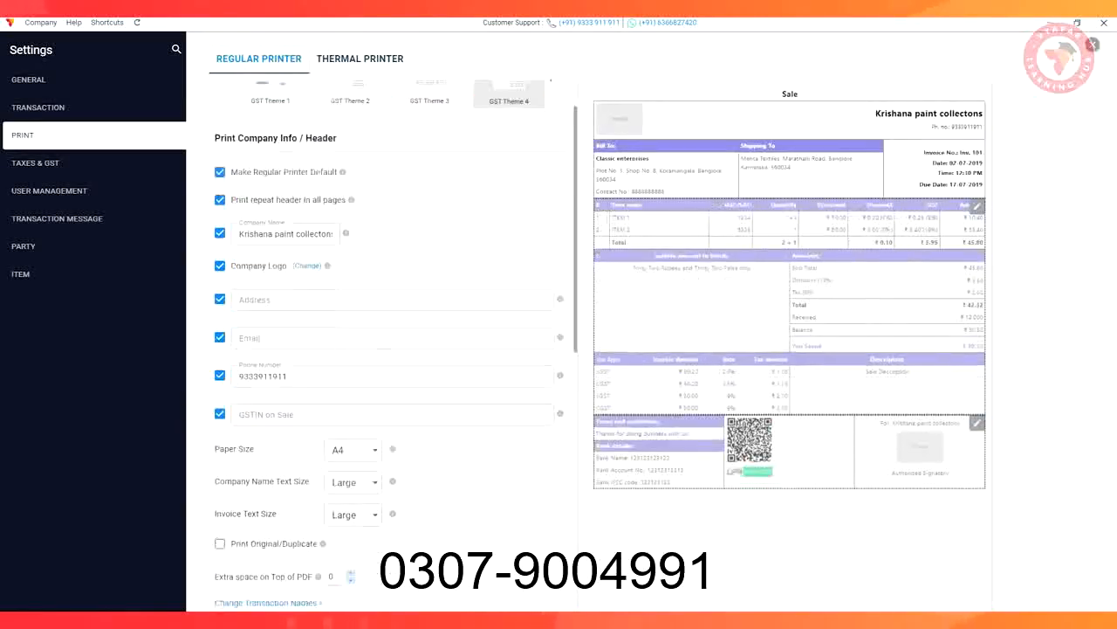
# Save the transaction names for printed documents and accept the column selection in the item table customization
pyautogui.scroll(-2, 389, 350)
pyautogui.click(267, 397)
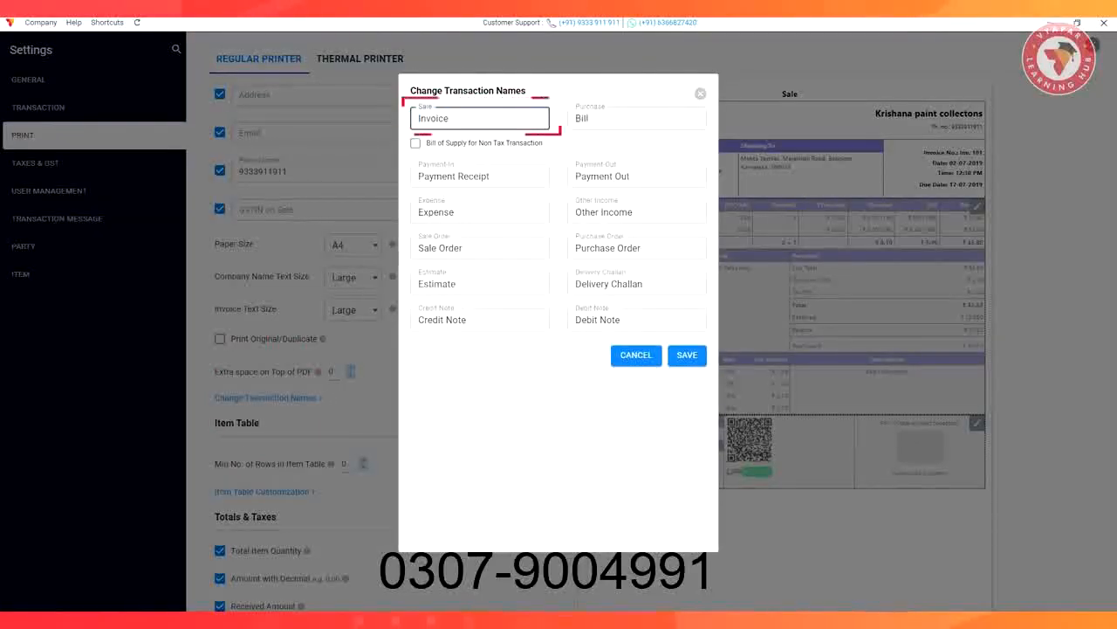
pyautogui.click(686, 355)
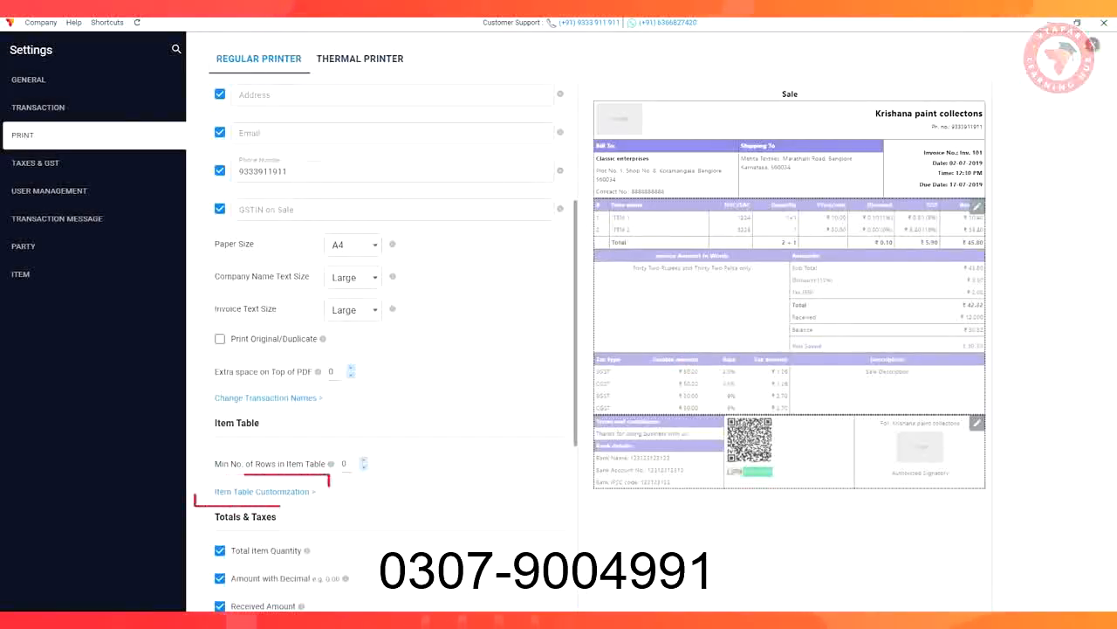
pyautogui.click(258, 492)
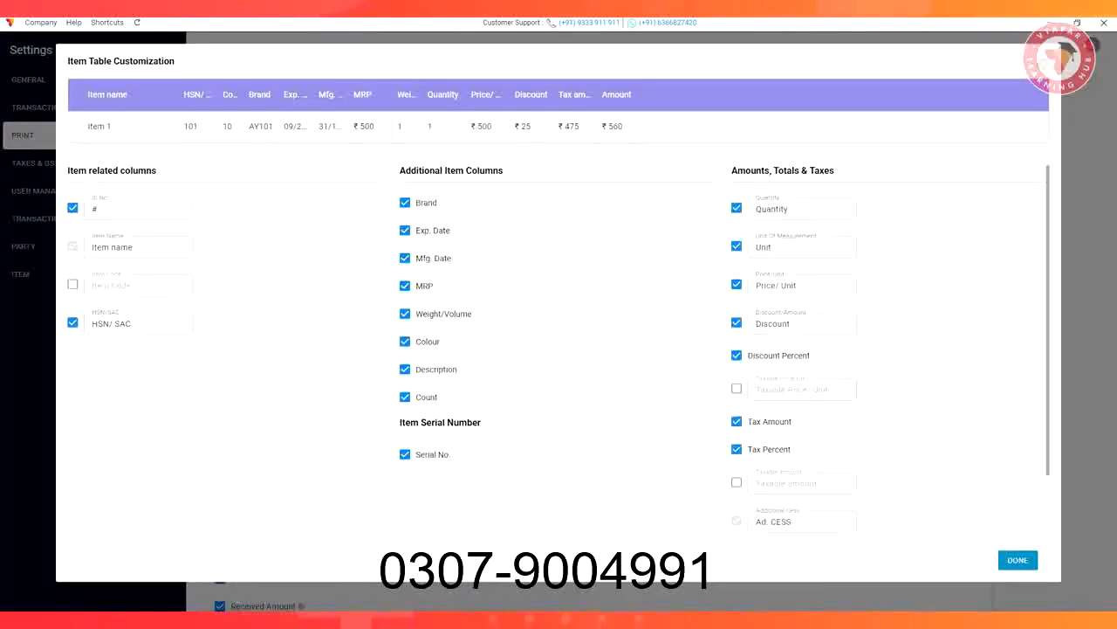
pyautogui.click(1018, 559)
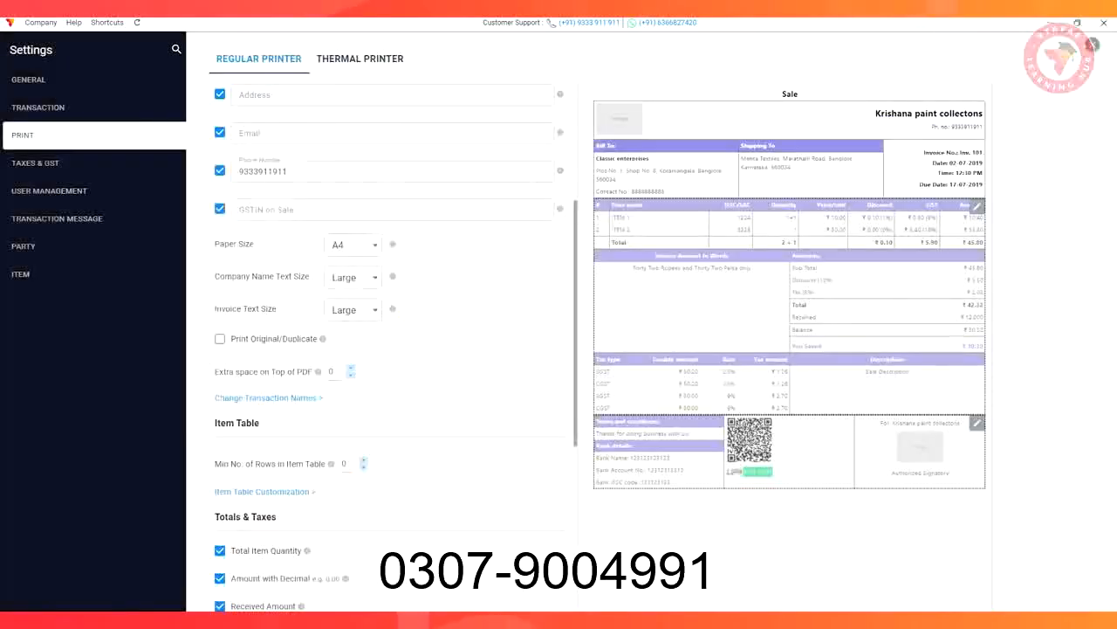
# Open the terms and conditions texts in the print footer settings and save them
pyautogui.scroll(-5, 393, 349)
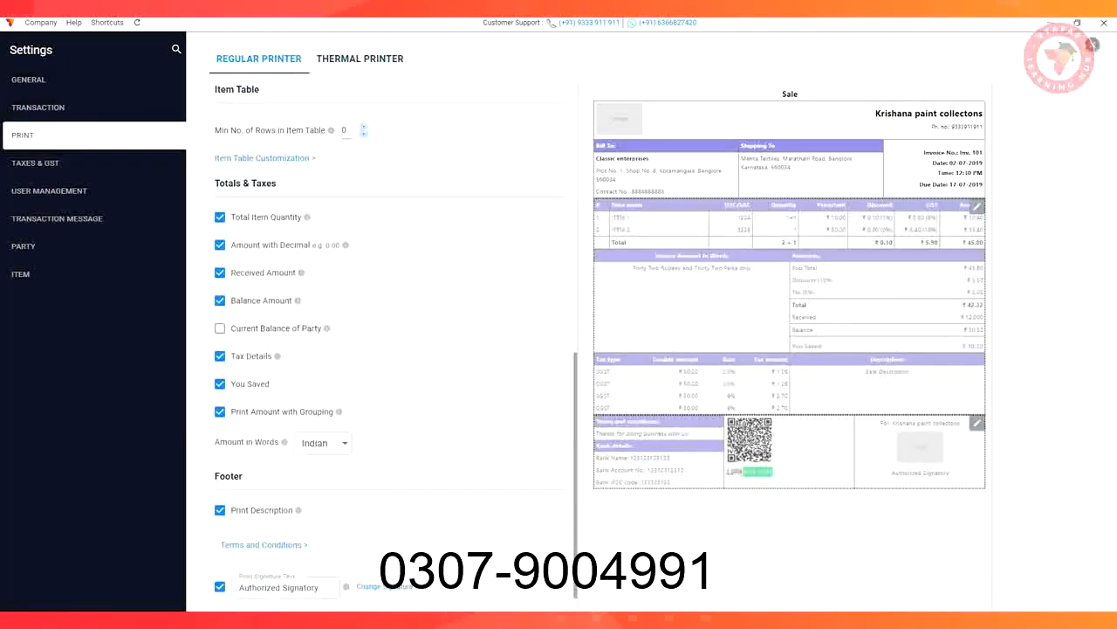
pyautogui.scroll(-1, 384, 350)
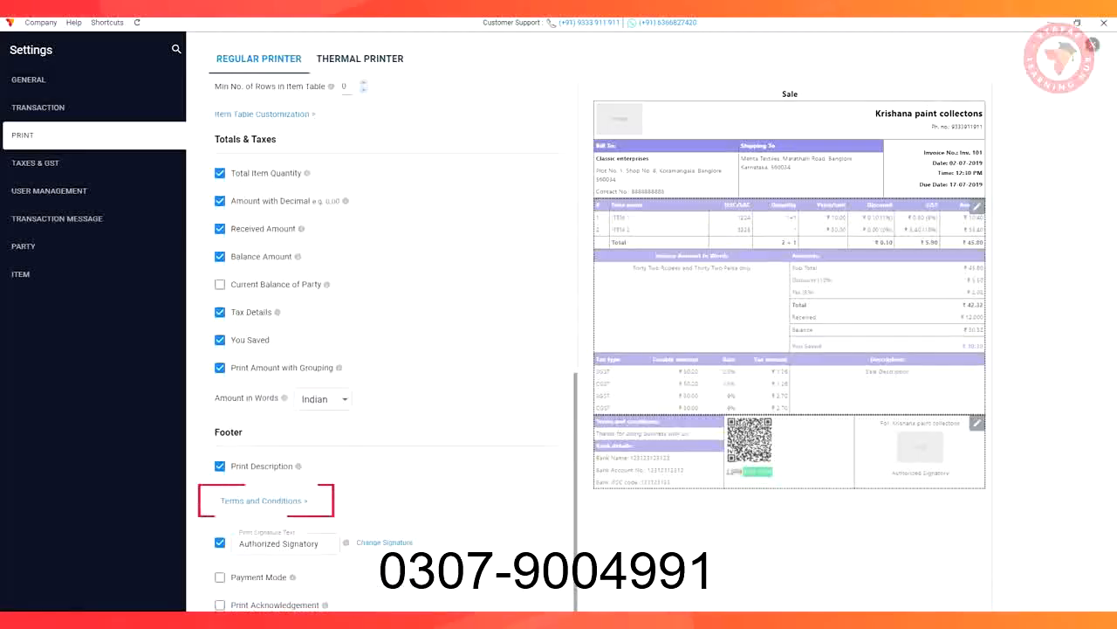
pyautogui.click(262, 500)
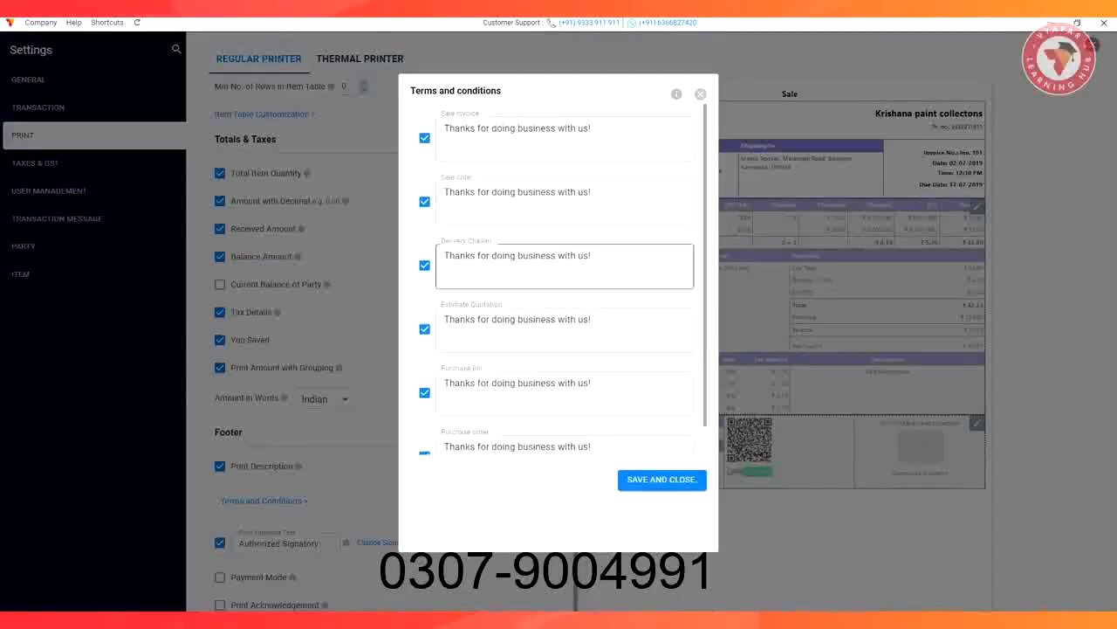
pyautogui.click(662, 480)
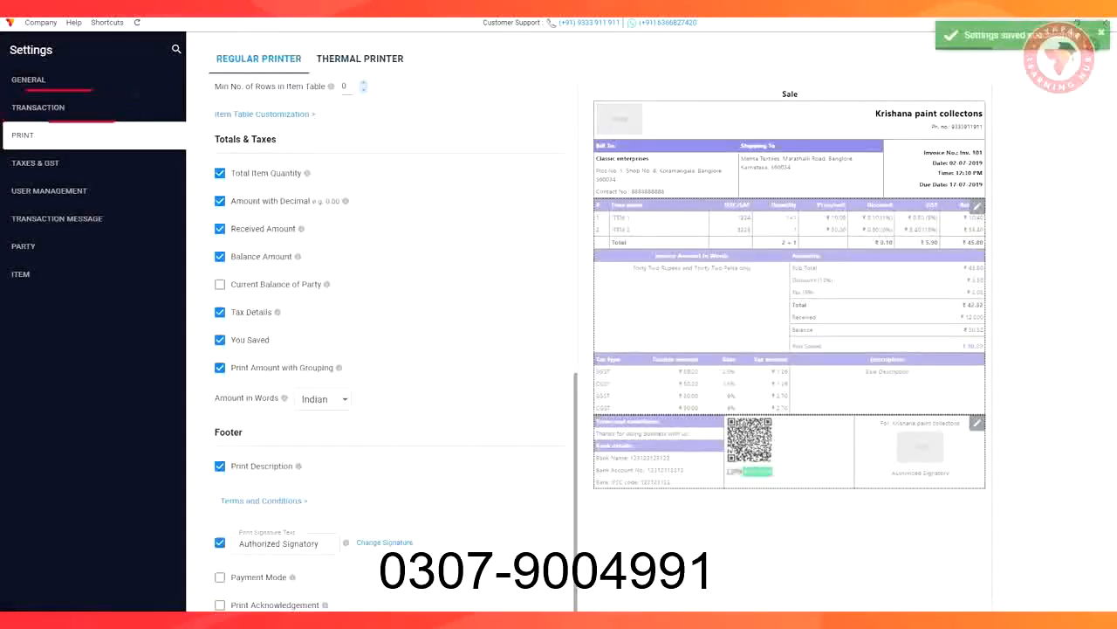
# Enable the passcode for editing and deleting transactions, enter and confirm the new passcode, and save it
pyautogui.click(61, 106)
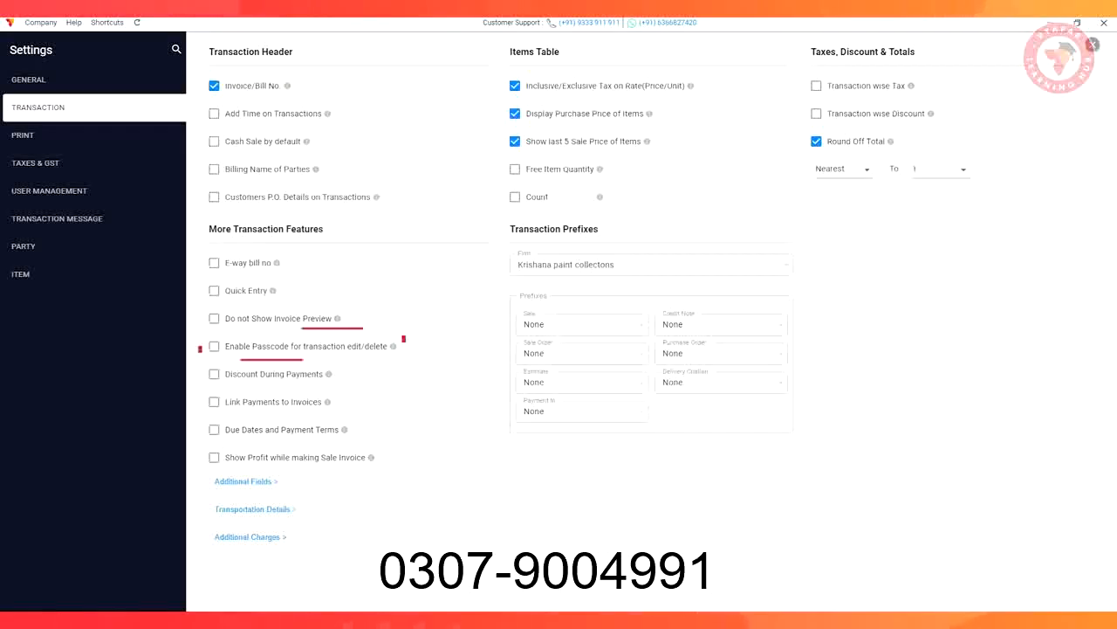
pyautogui.click(214, 346)
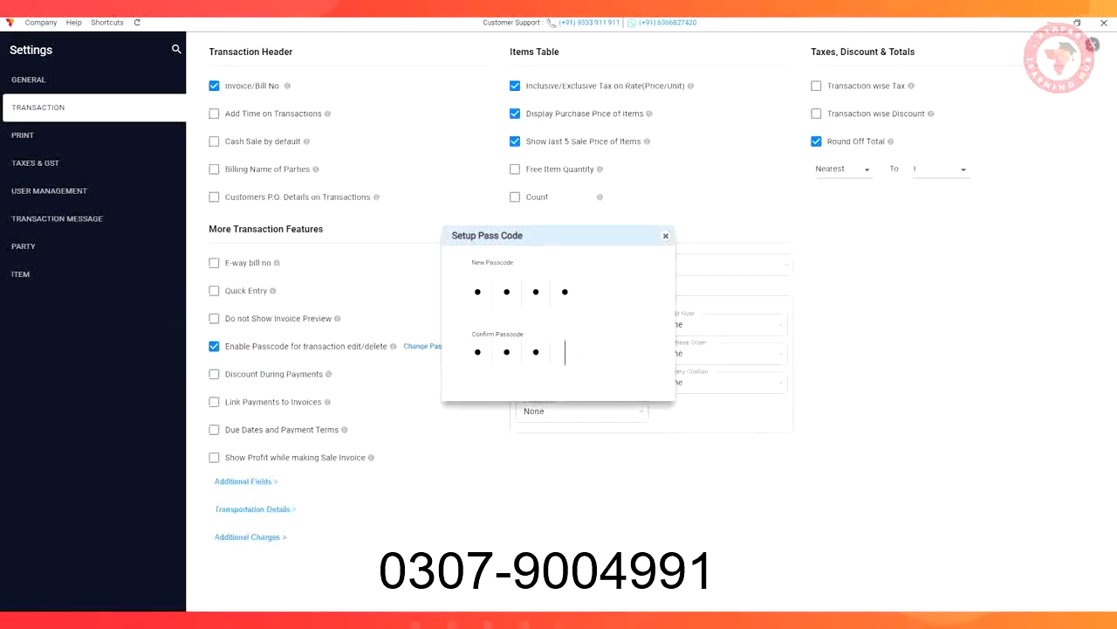
pyautogui.write('4')
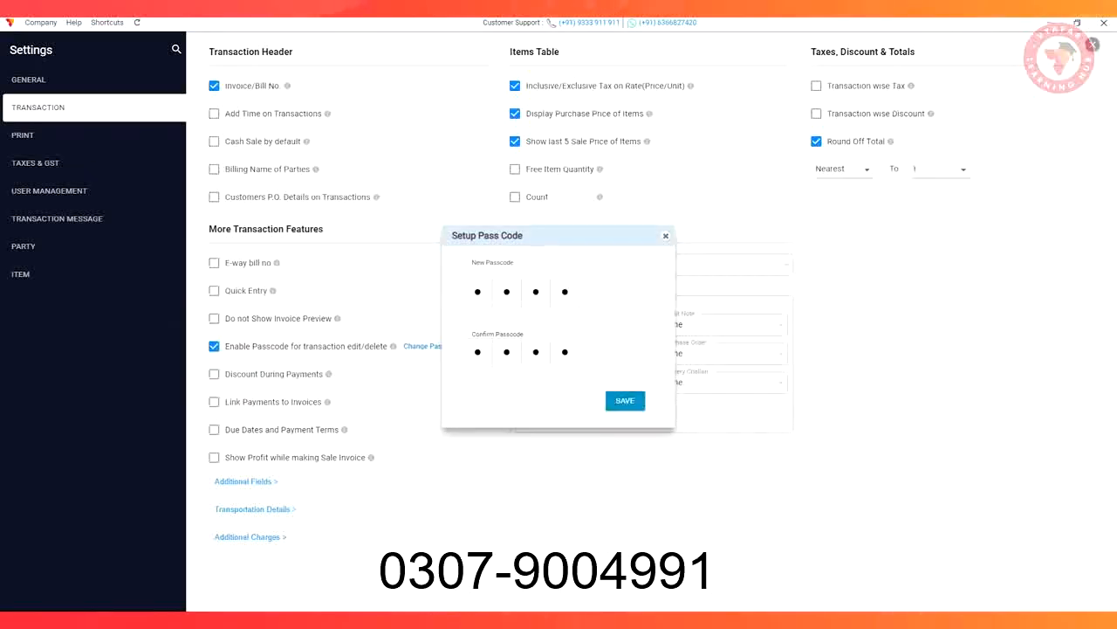
pyautogui.click(625, 400)
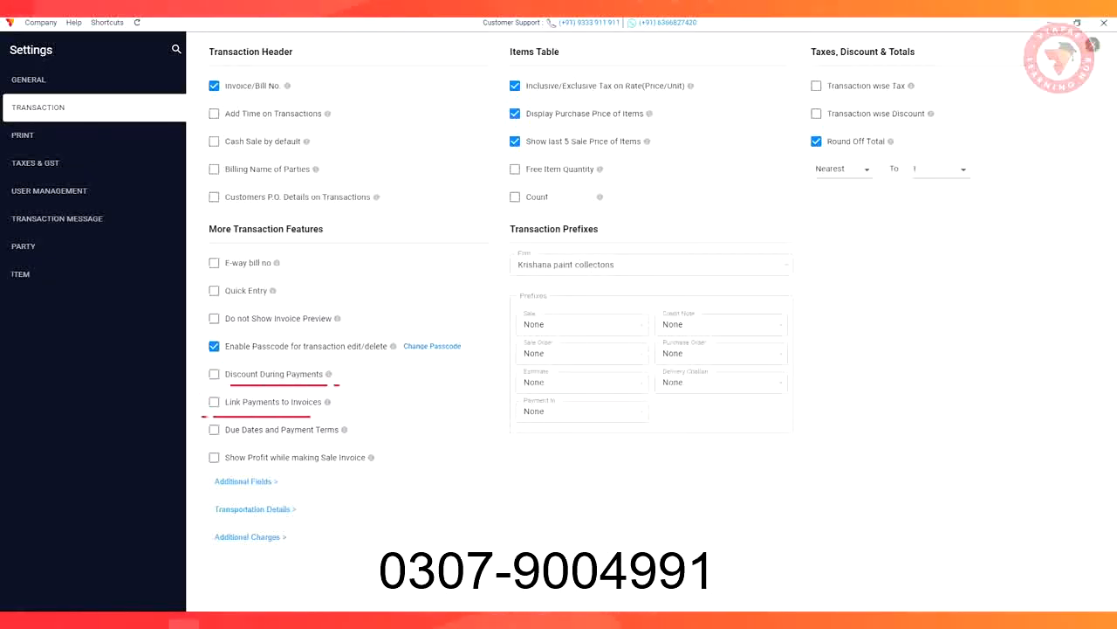
# Enable linking payments to invoices and showing profit while making a sale invoice, and close the settings
pyautogui.click(213, 402)
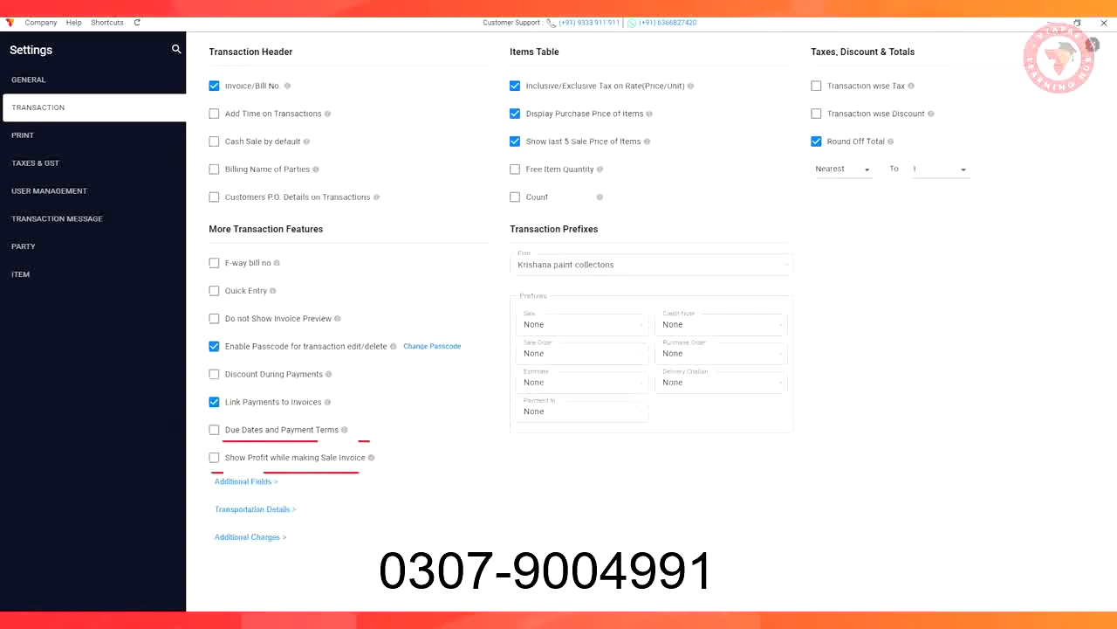
pyautogui.click(214, 456)
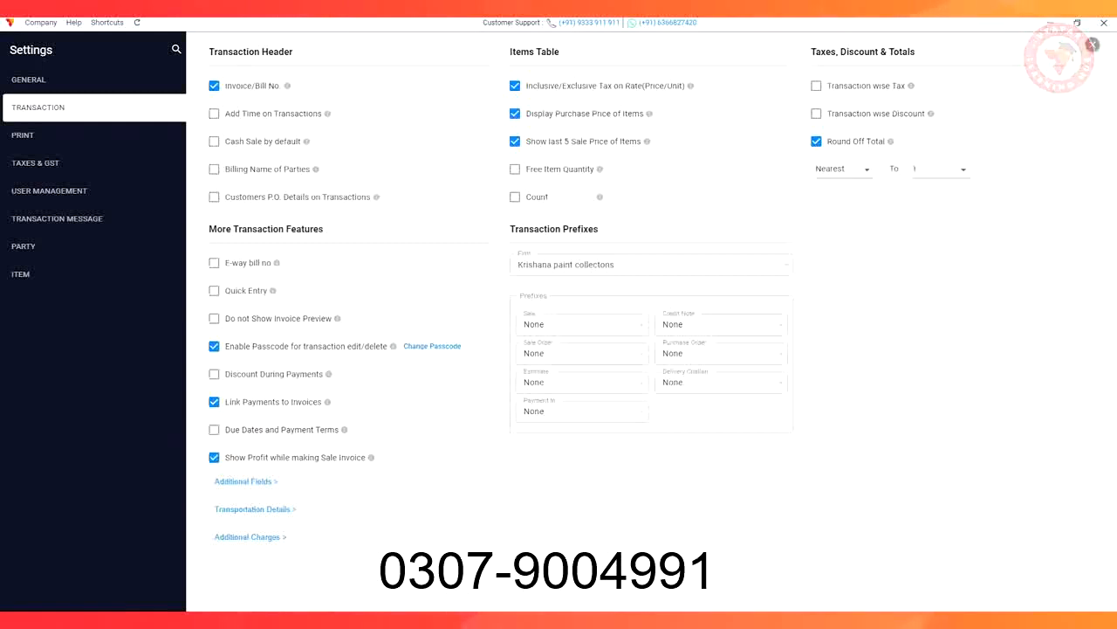
pyautogui.click(1092, 45)
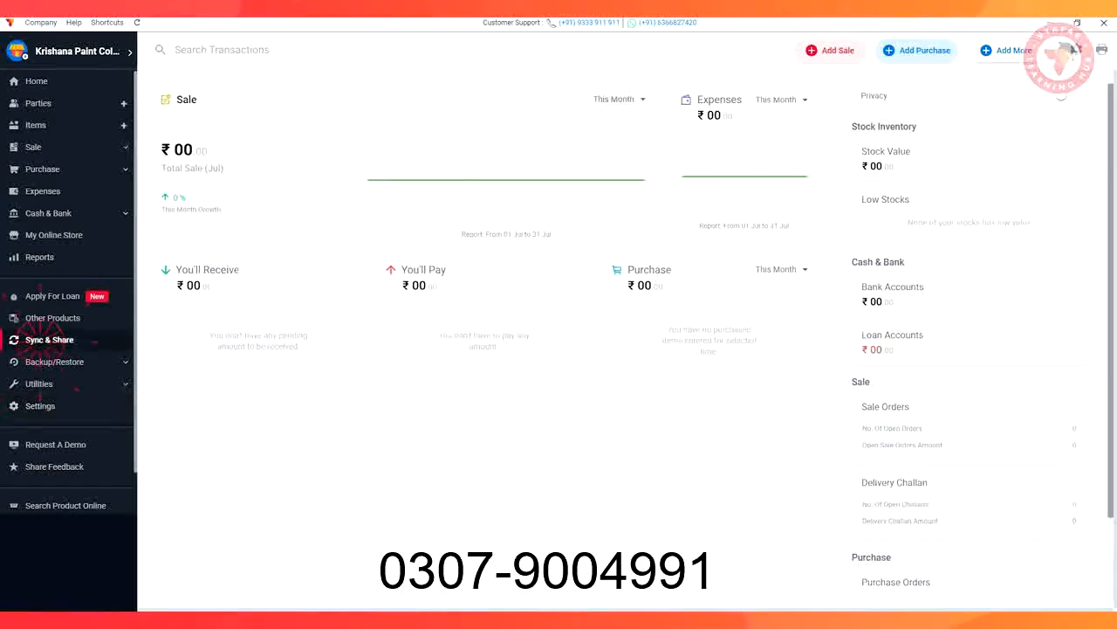
# Open the Sync & Share page to view the sync login and options
pyautogui.click(49, 340)
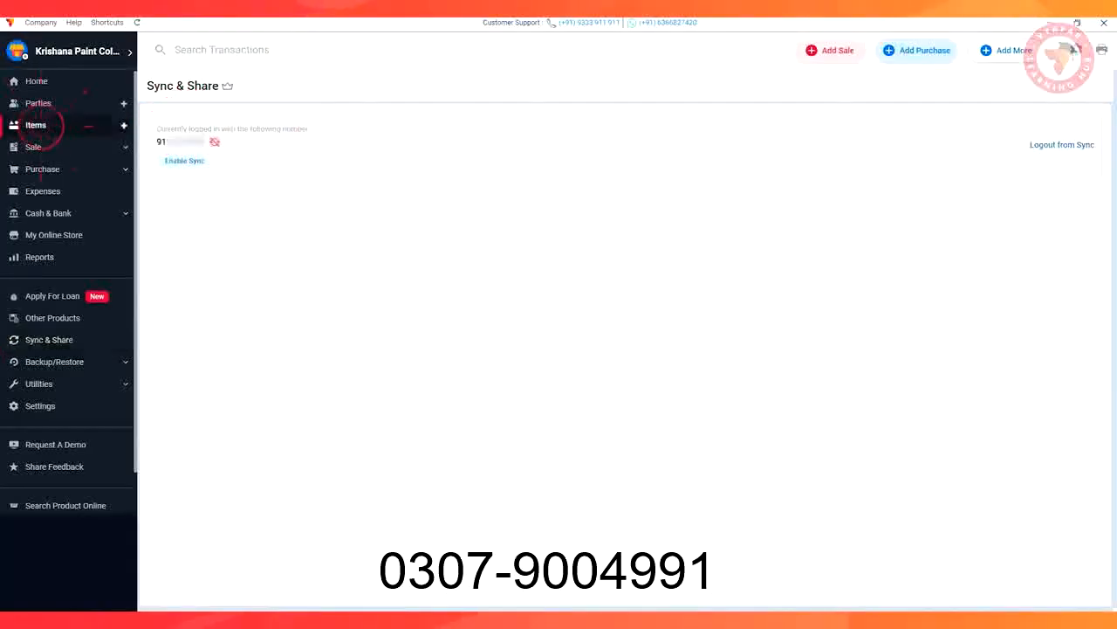
# Start a new item named "Dulux Diy simplly refresh multi s" with HSN 123456 and item code 54323
pyautogui.click(123, 124)
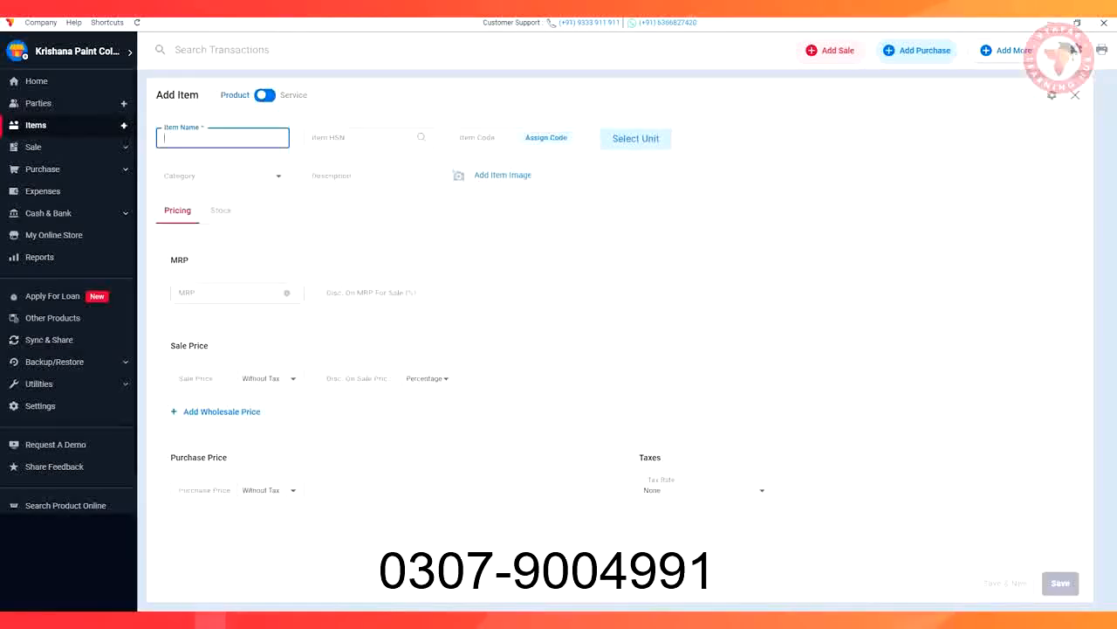
pyautogui.write('Dulux Diy simplly refresh multi s')
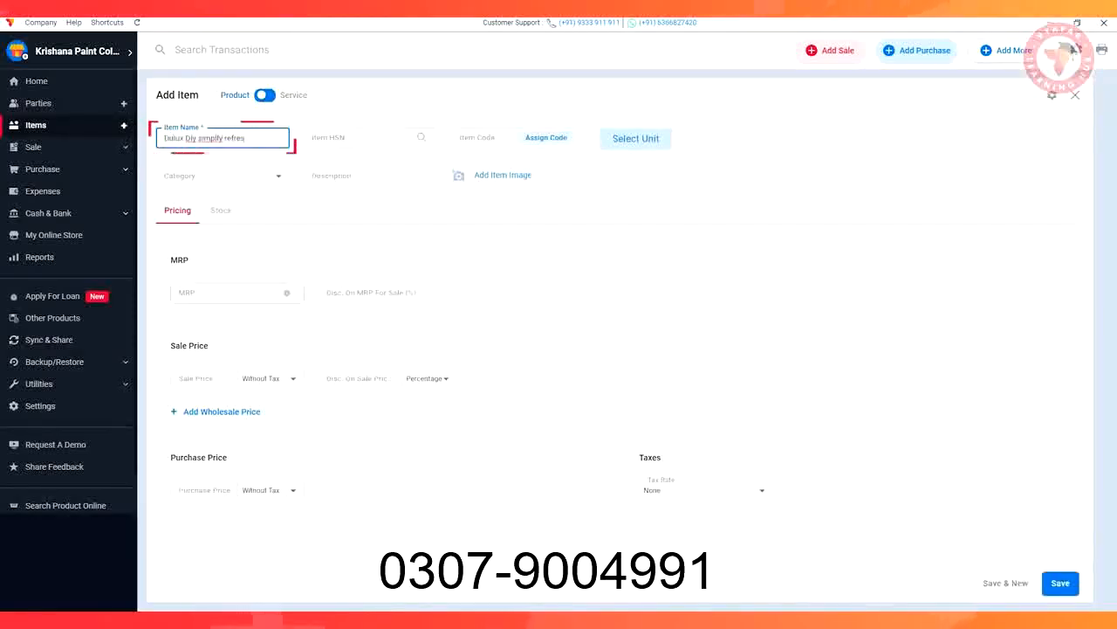
pyautogui.press('Tab')
pyautogui.write('123456')
pyautogui.press('Tab')
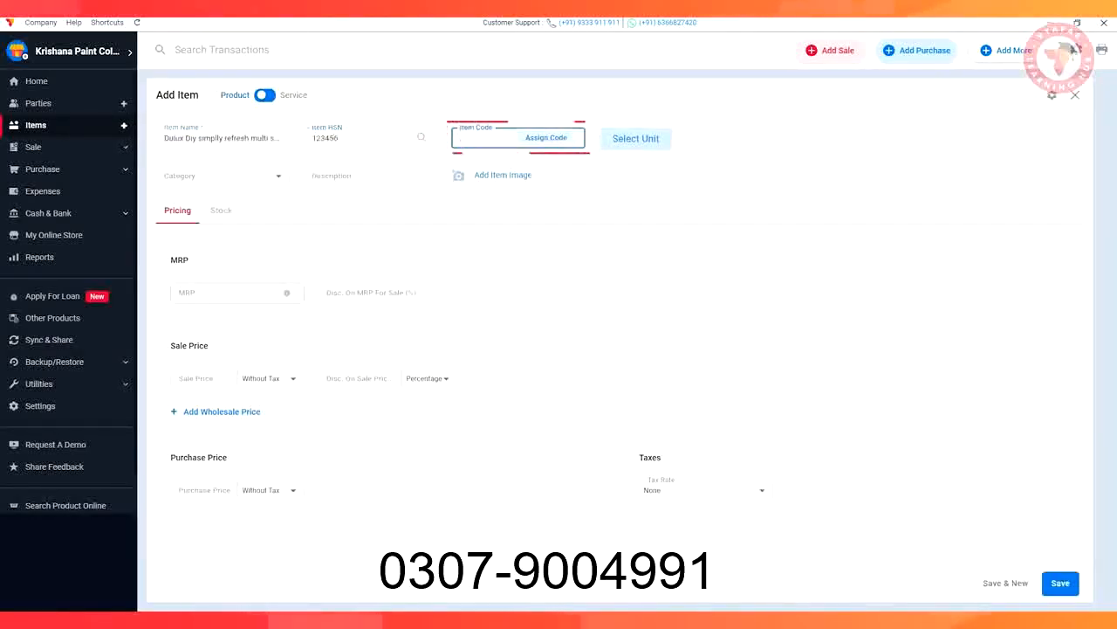
pyautogui.write('54323')
# Set the item's base unit to BOX (Box), leave the secondary unit as None, and save the unit selection
pyautogui.click(615, 138)
pyautogui.click(536, 311)
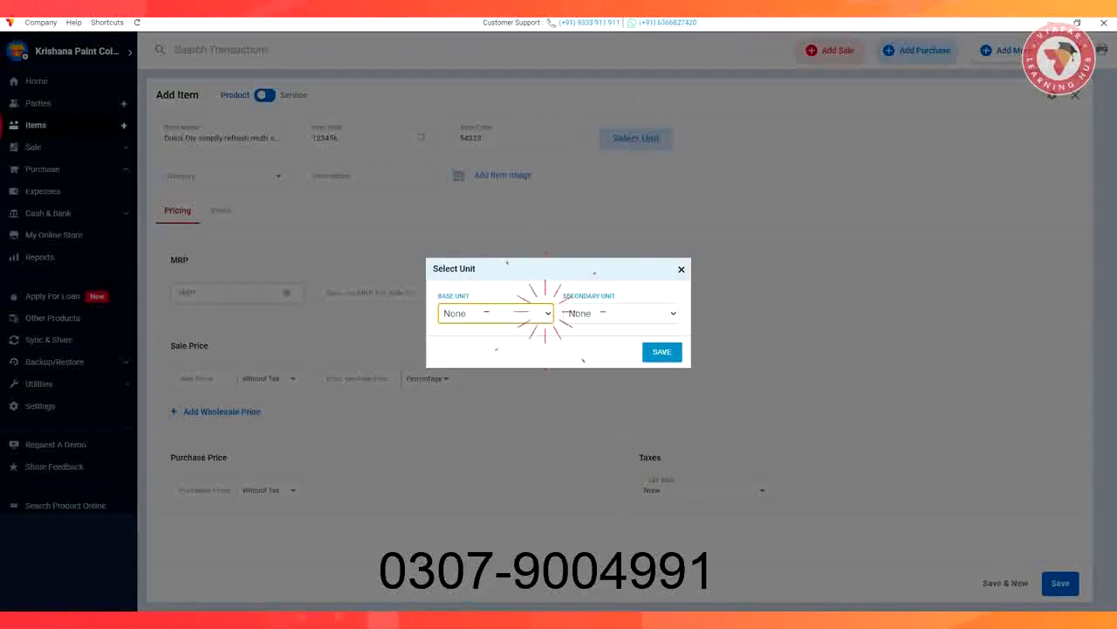
pyautogui.click(470, 364)
pyautogui.click(664, 350)
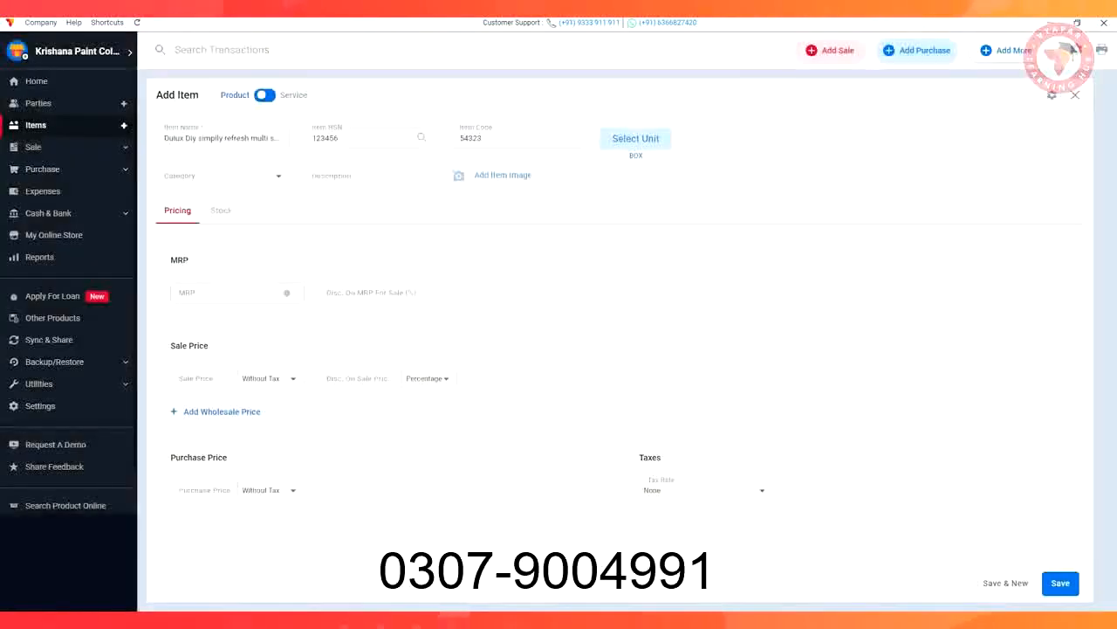
# Create a new item category named "Dulux" and assign it to the item
pyautogui.click(222, 176)
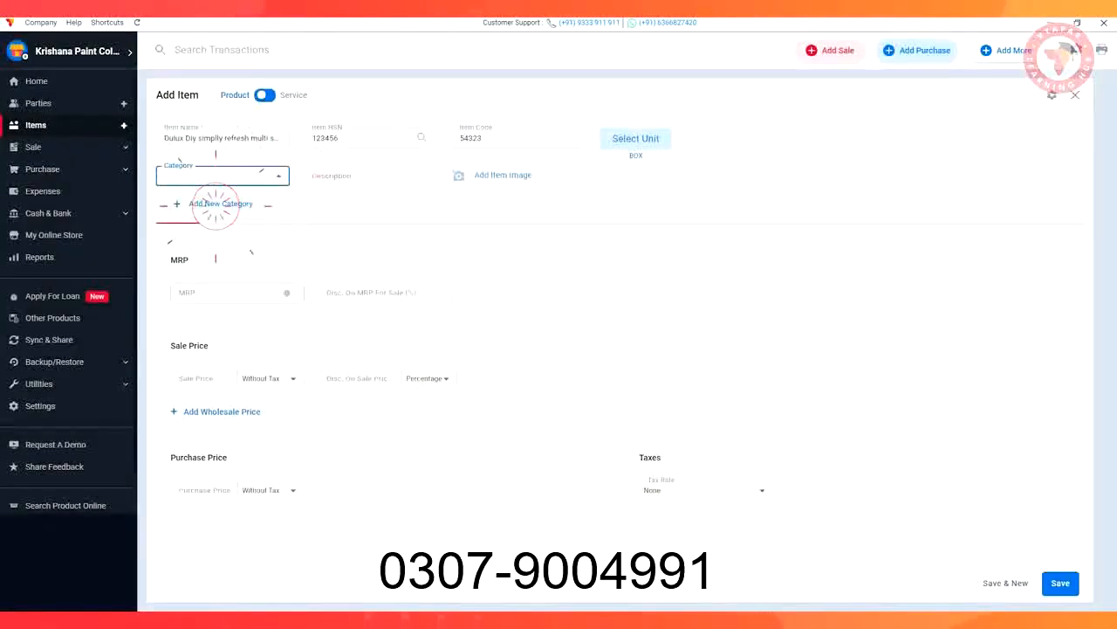
pyautogui.click(220, 203)
pyautogui.write('Dulux')
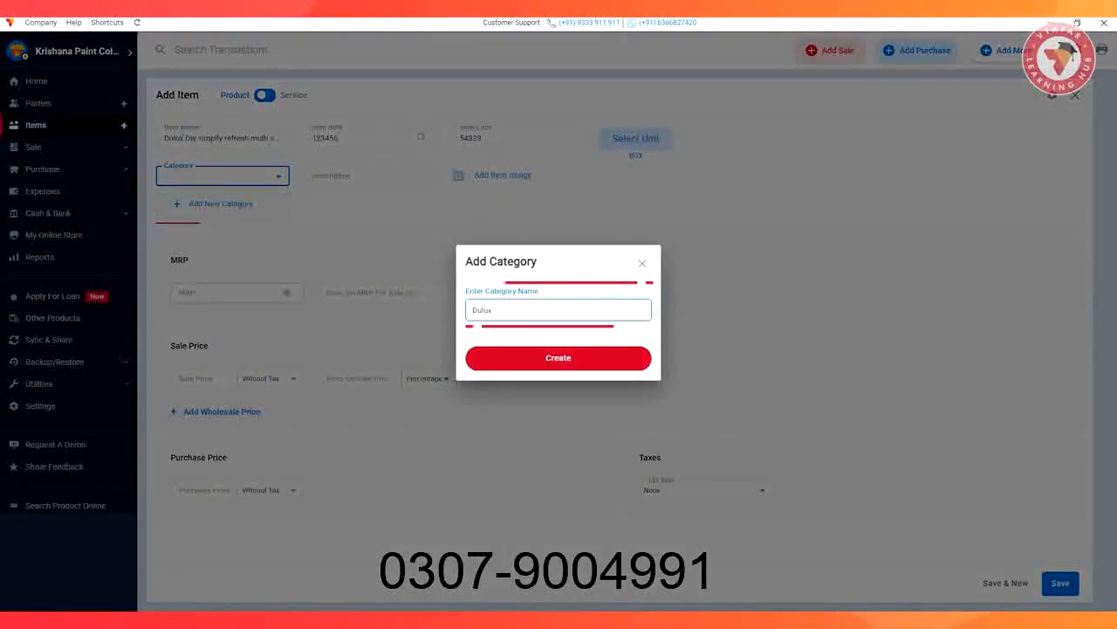
pyautogui.click(561, 358)
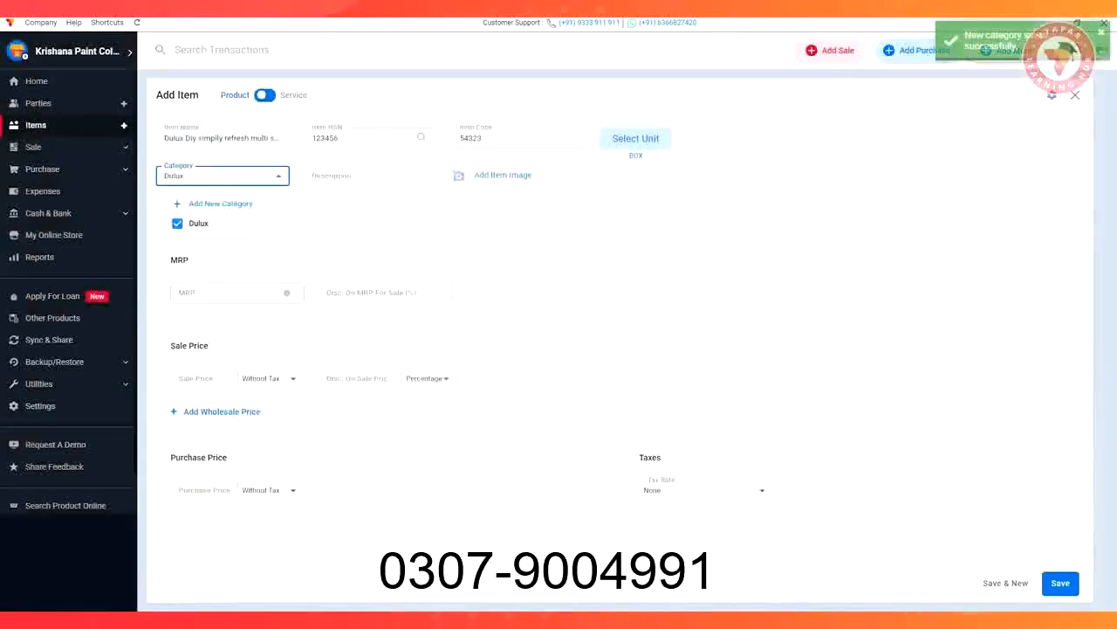
# Enter "washable, wedding white" as the item's description
pyautogui.click(371, 176)
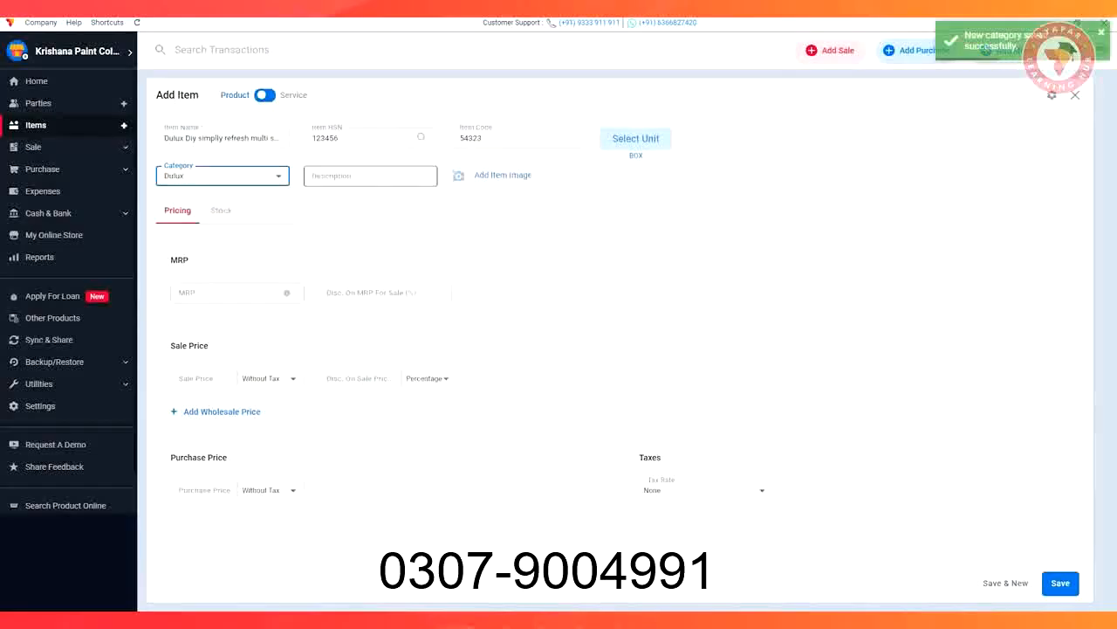
pyautogui.click(371, 176)
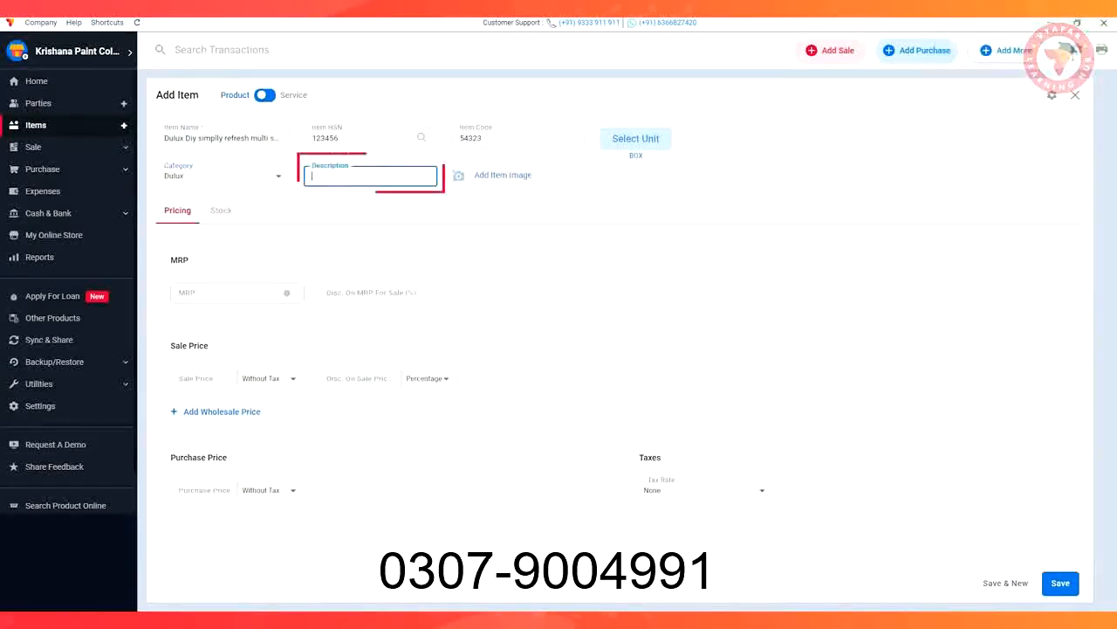
pyautogui.write('washable, wedding white')
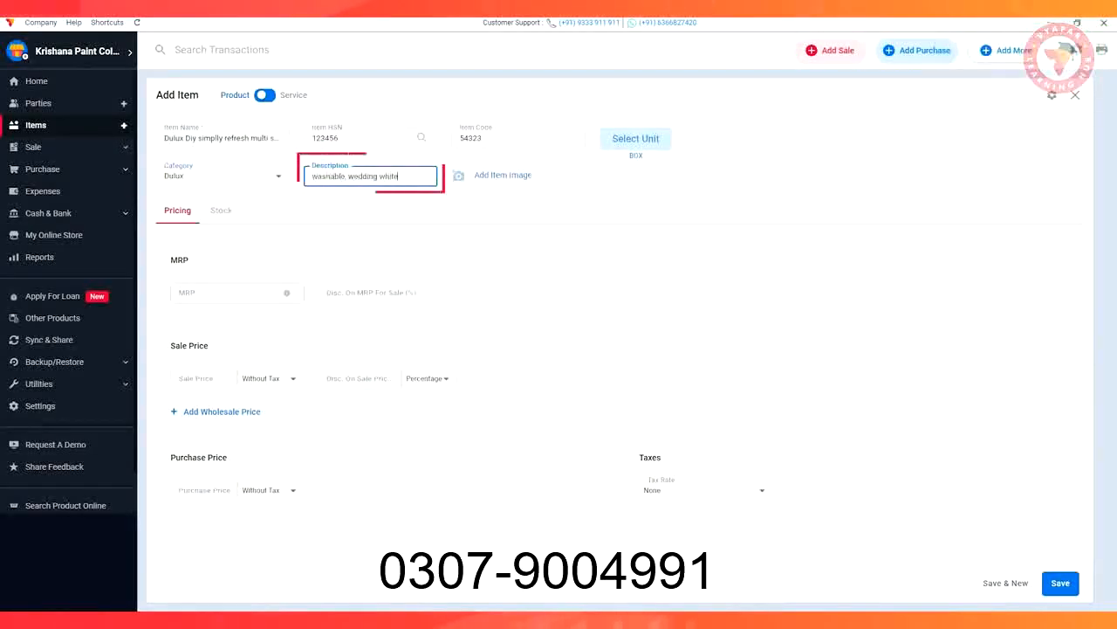
pyautogui.press('Tab')
# Add the picture "images (7)" from Downloads as the item image, then crop and save it
pyautogui.click(498, 174)
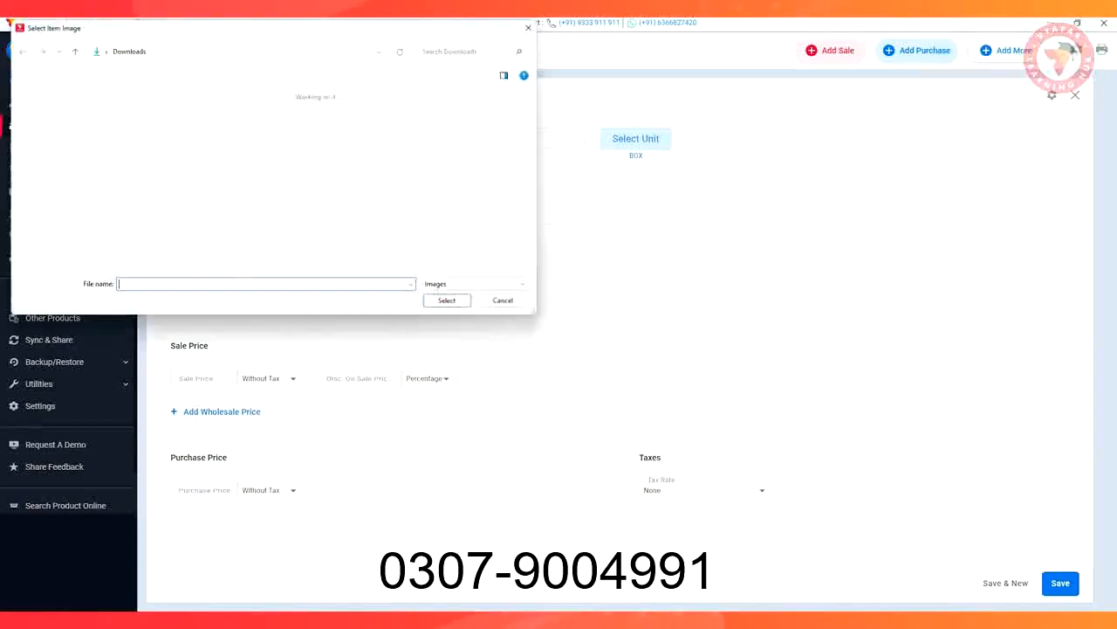
pyautogui.click(162, 114)
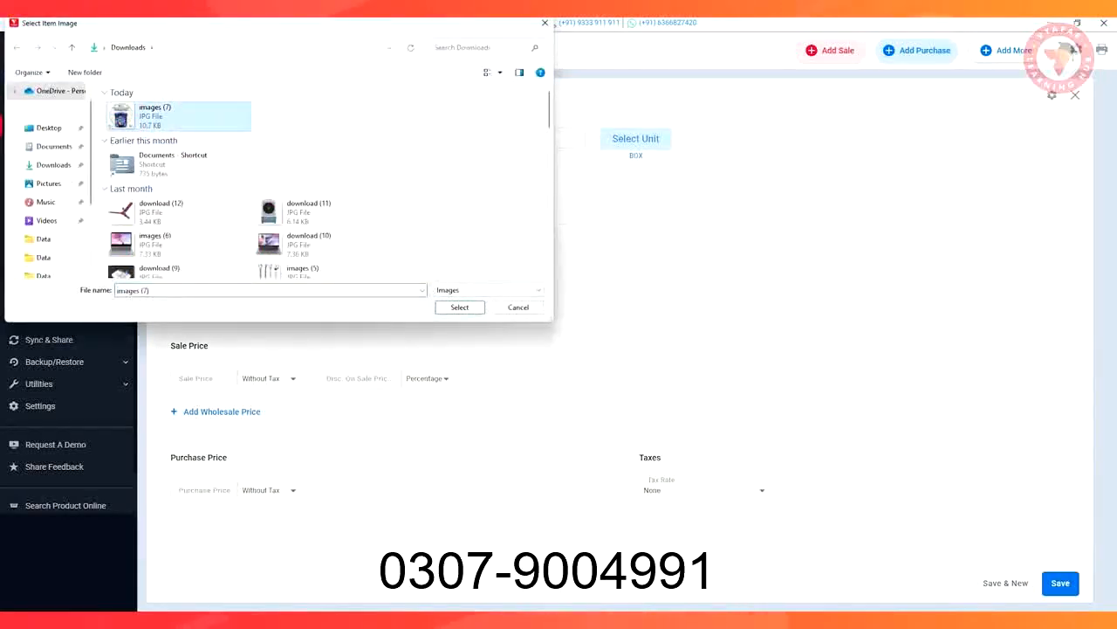
pyautogui.click(460, 307)
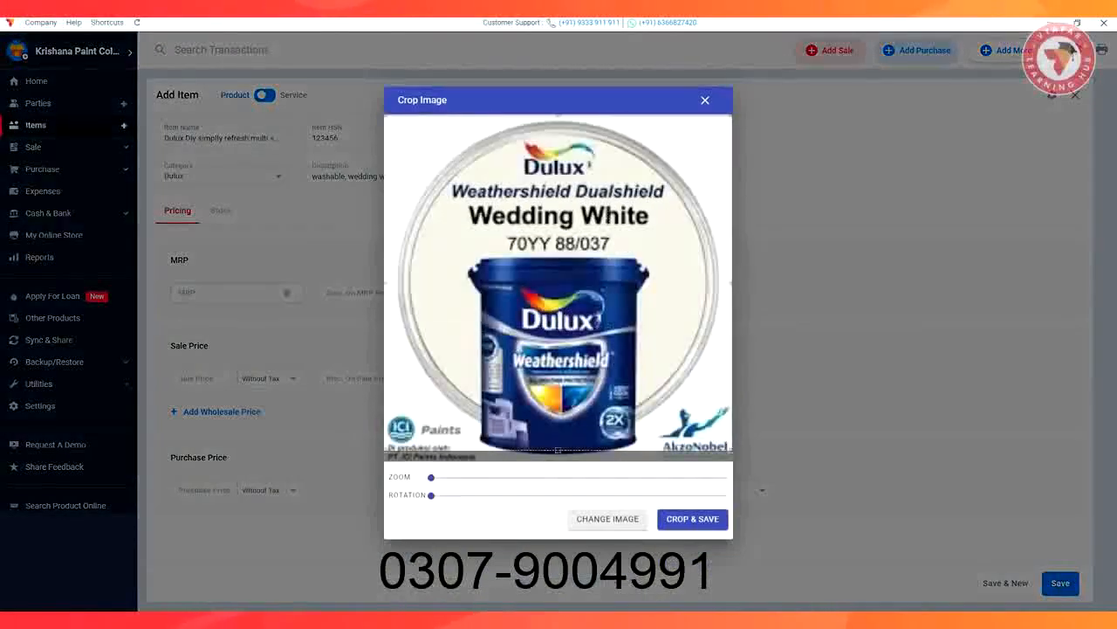
pyautogui.click(691, 518)
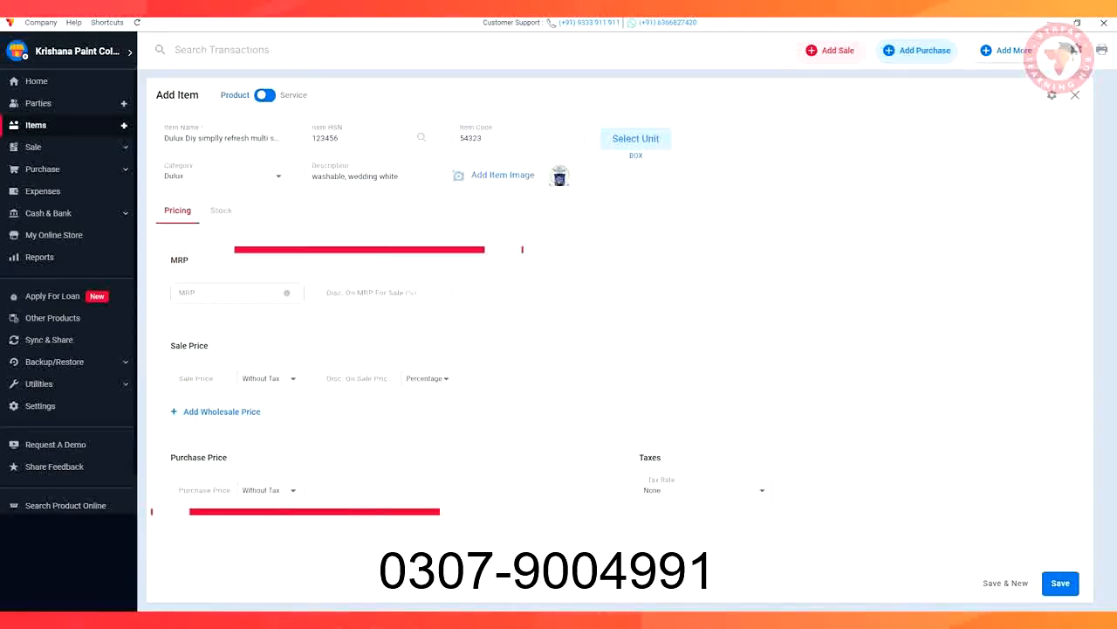
# Set the item's tax rate to GST@18% and open its stock details
pyautogui.click(760, 489)
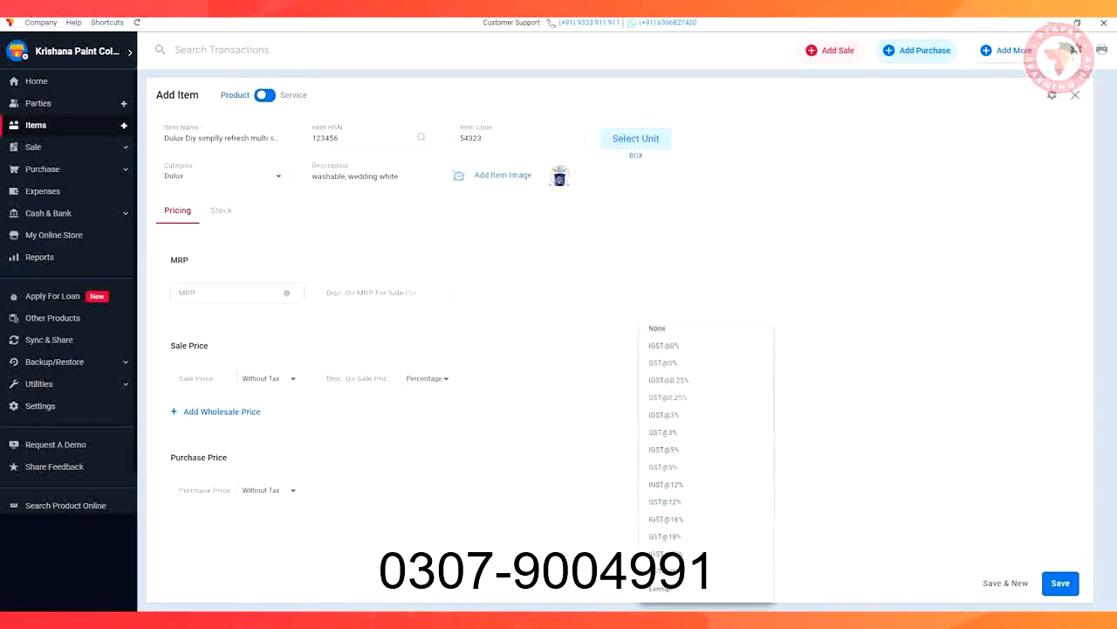
pyautogui.click(666, 536)
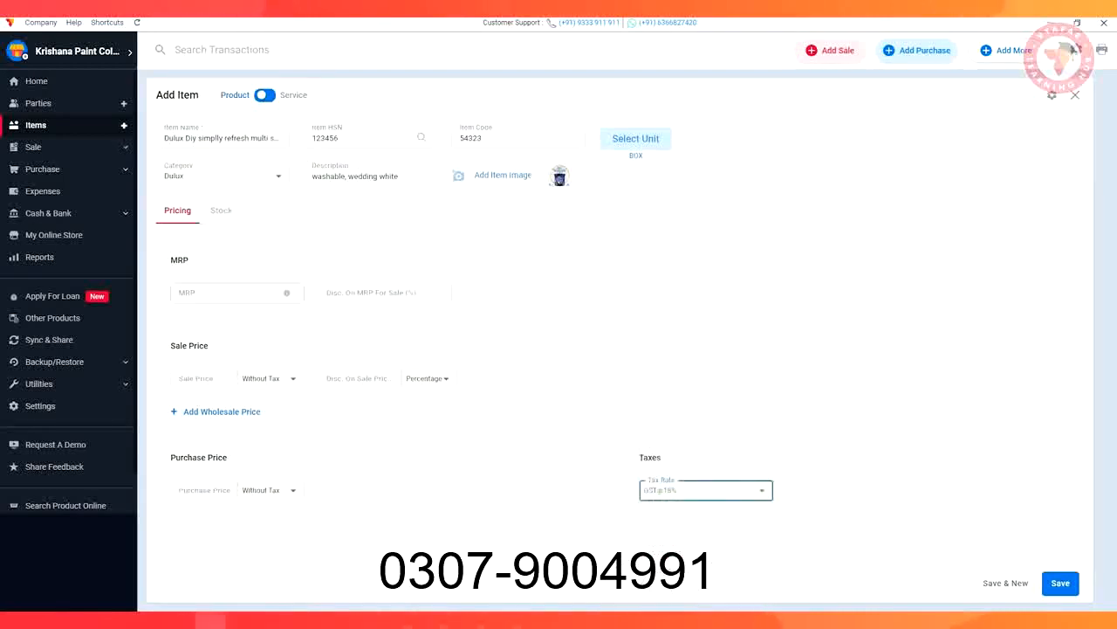
pyautogui.click(223, 210)
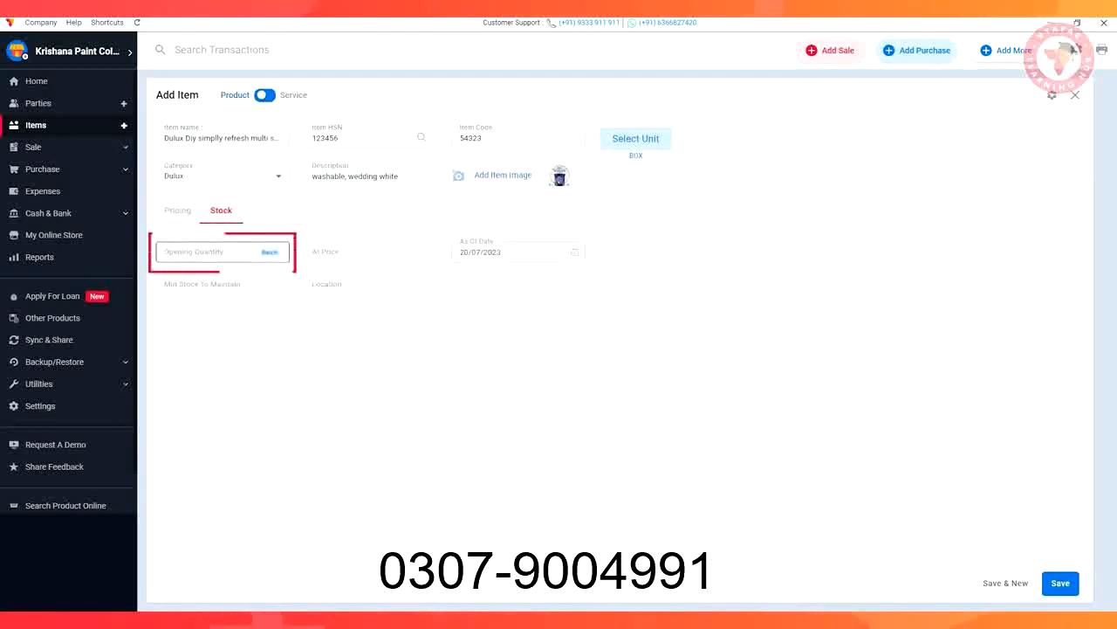
pyautogui.click(209, 252)
pyautogui.write('10')
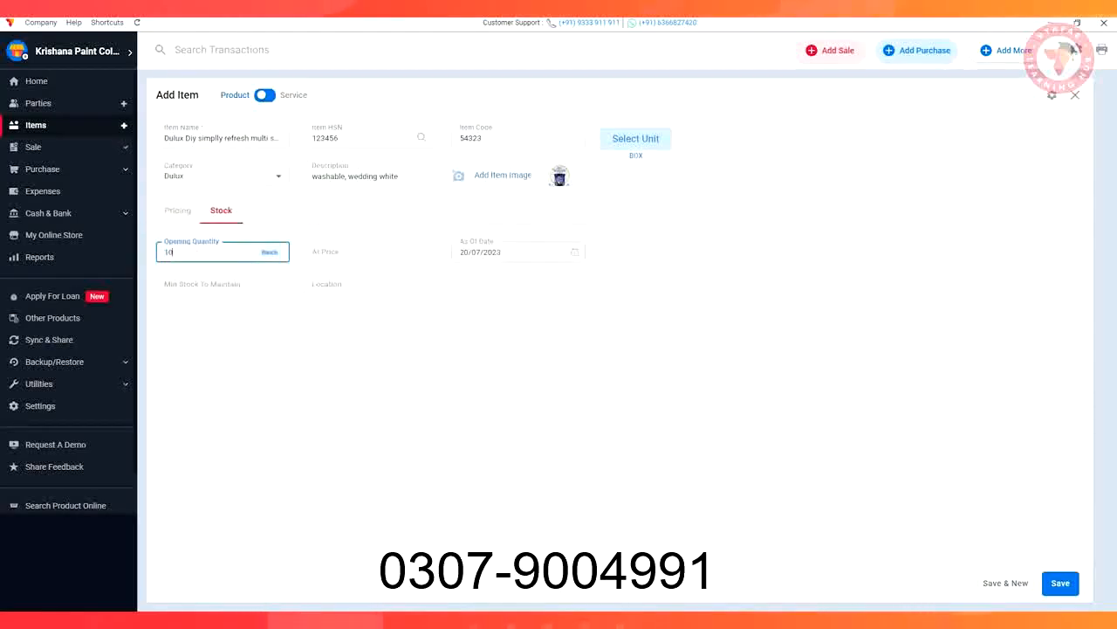
pyautogui.press('Tab')
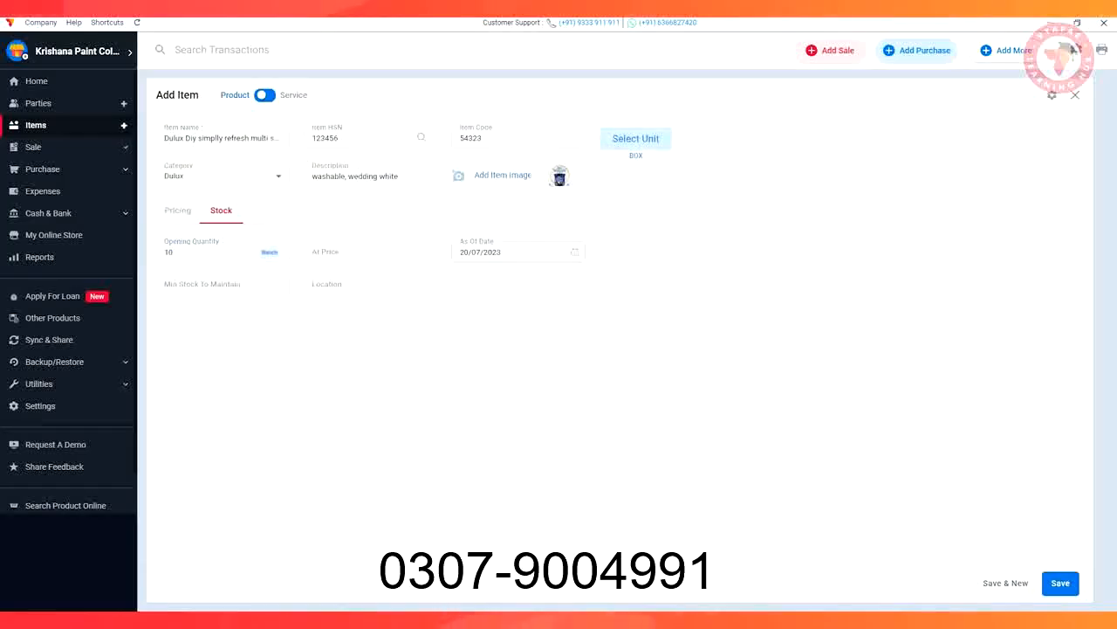
pyautogui.doubleClick(170, 252)
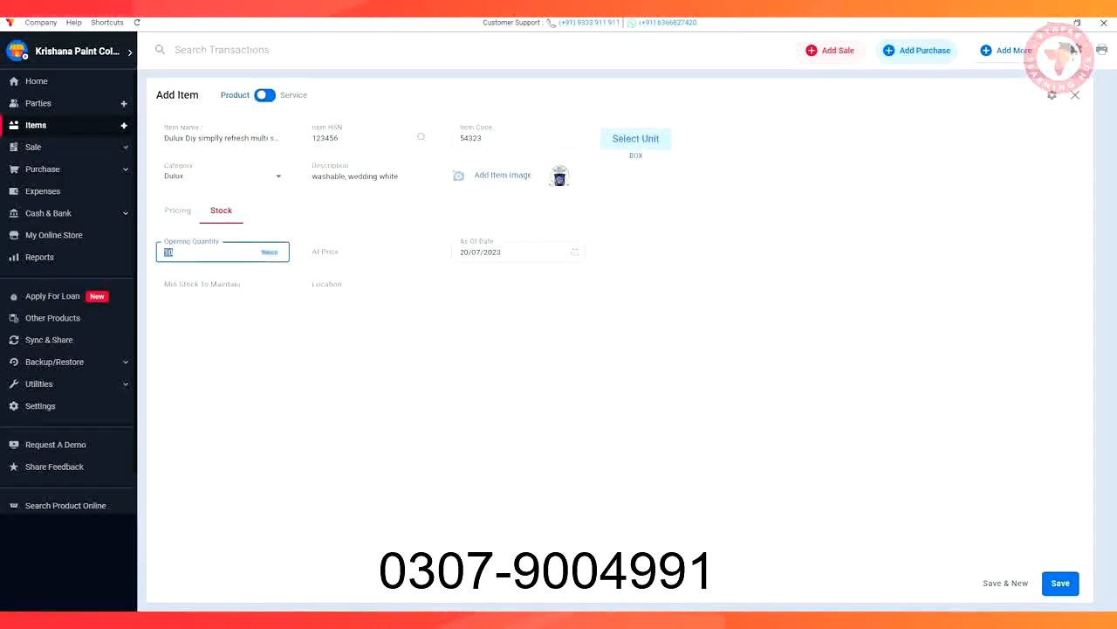
pyautogui.press('BackSpace')
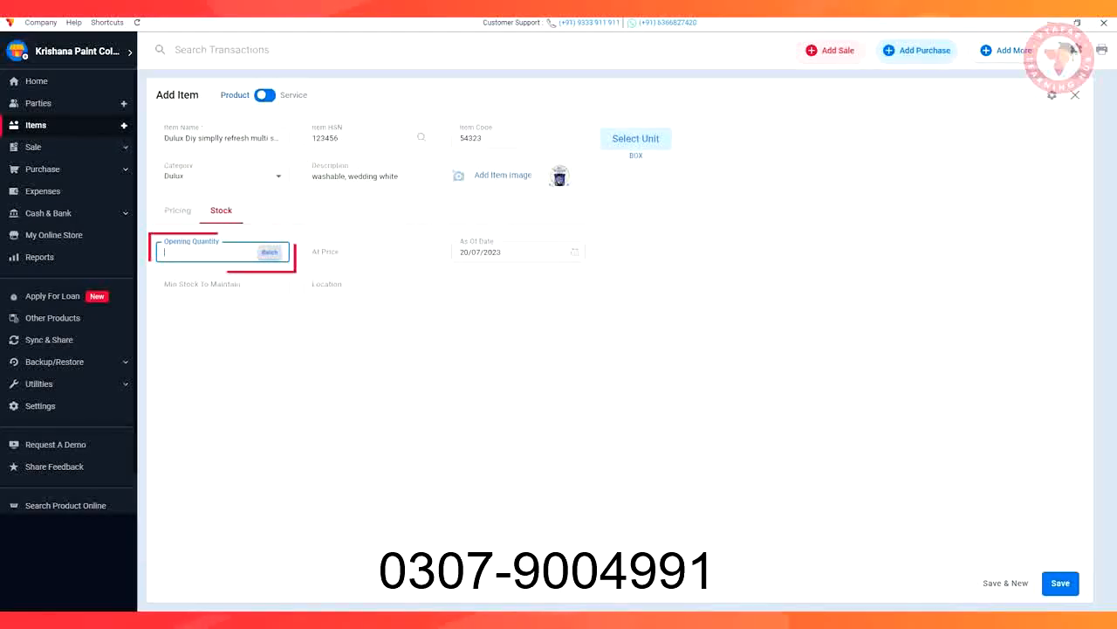
# Add an opening stock batch with MRP 999, brand Dulux, colour "Wedding white", volume 1 L and quantity 3, and save the batches
pyautogui.click(270, 253)
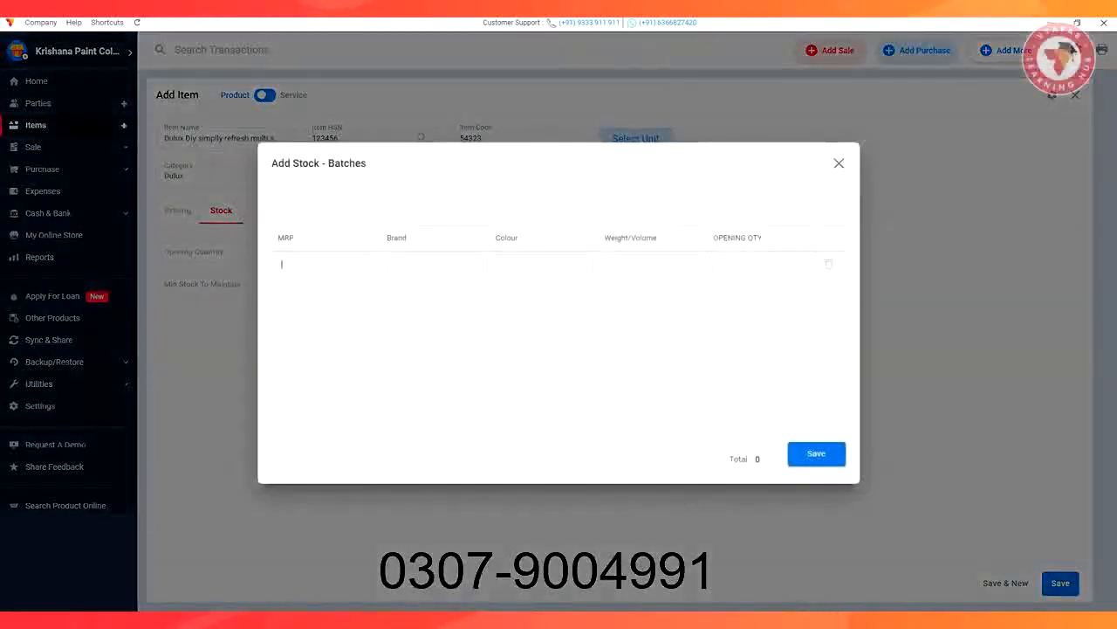
pyautogui.write('999')
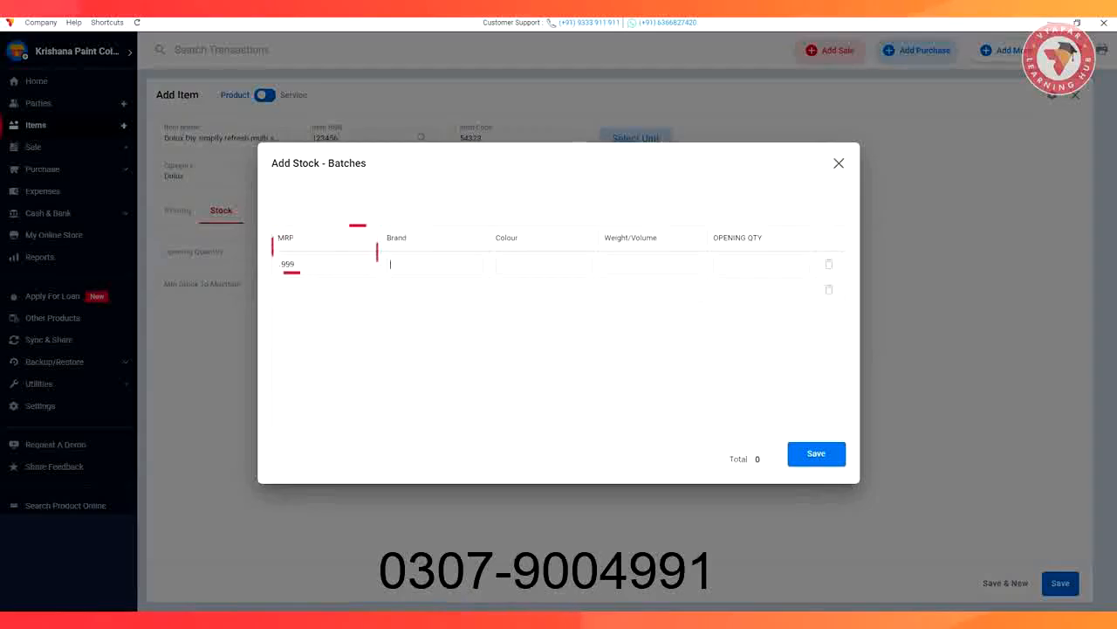
pyautogui.write('Dulux')
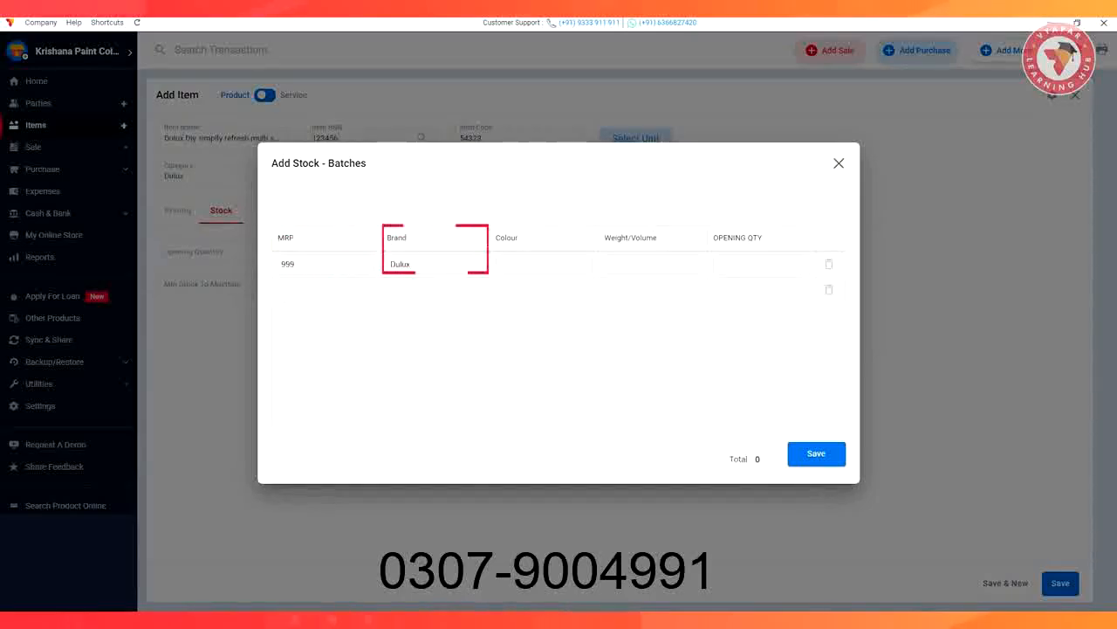
pyautogui.press('Tab')
pyautogui.write('Wedding white')
pyautogui.press('Tab')
pyautogui.write('1 L')
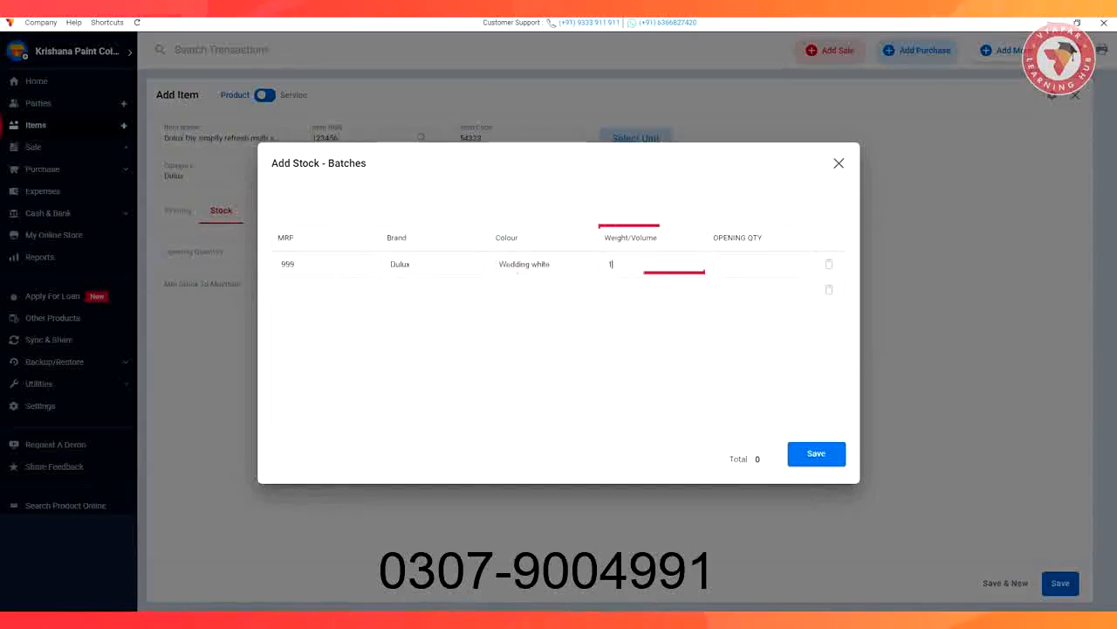
pyautogui.press('Tab')
pyautogui.write('3')
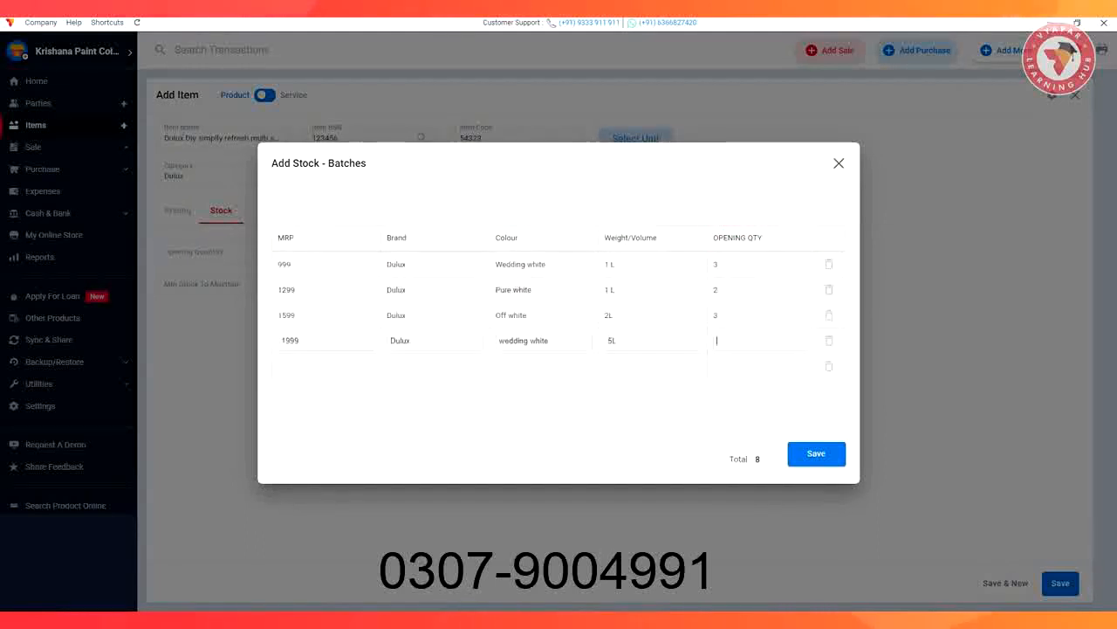
pyautogui.click(816, 453)
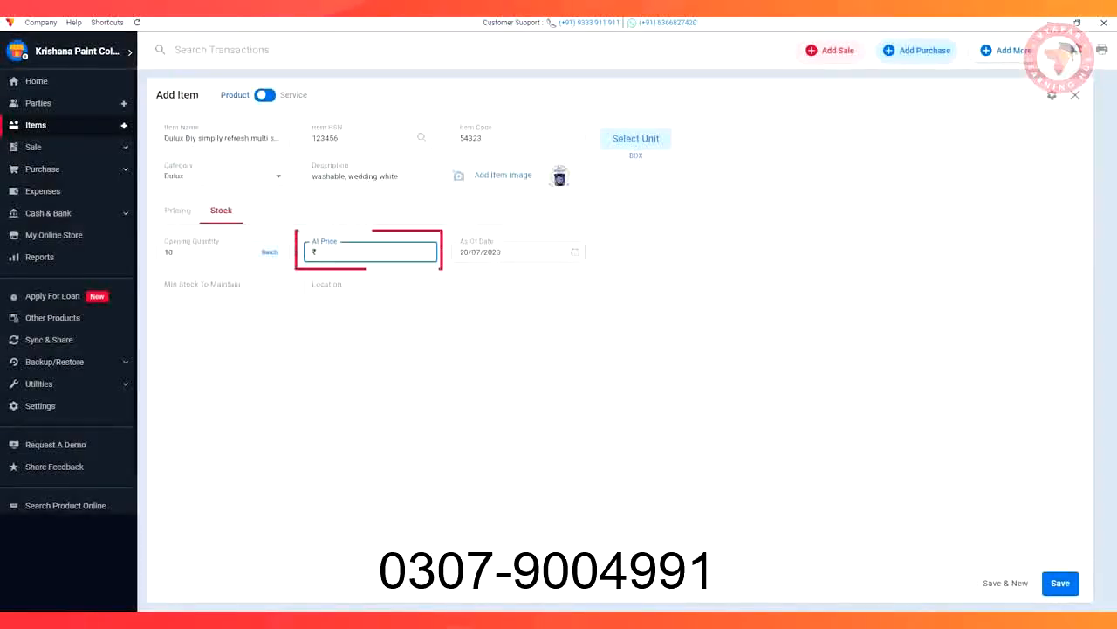
# Set the opening stock's price to 999 and the minimum stock to maintain to 2
pyautogui.write('999')
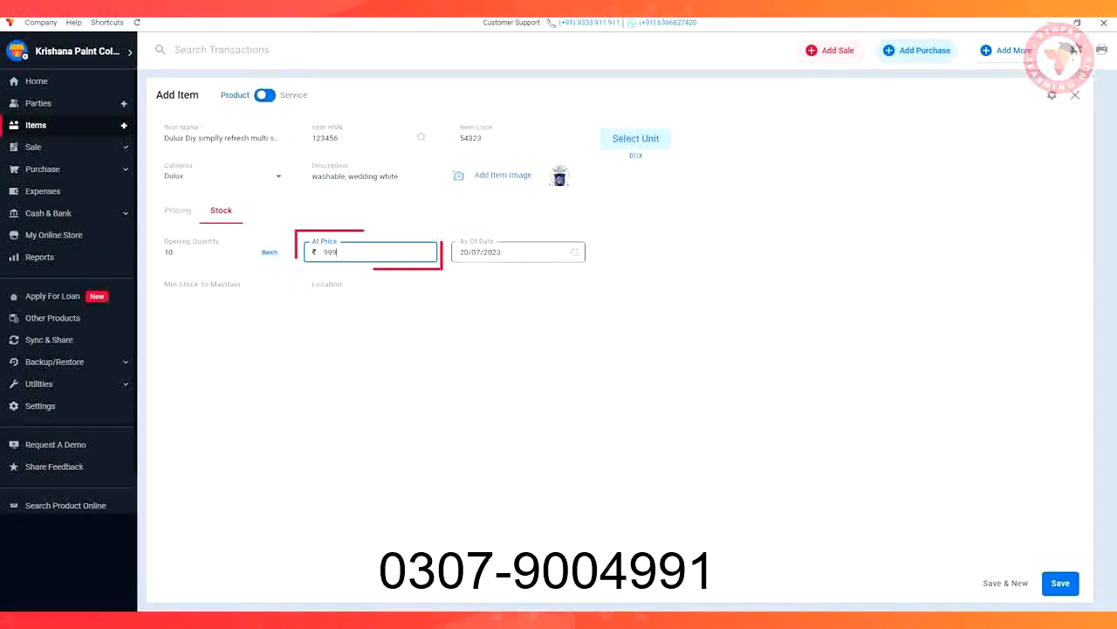
pyautogui.moveTo(454, 299); pyautogui.dragTo(253, 287)
pyautogui.click(231, 284)
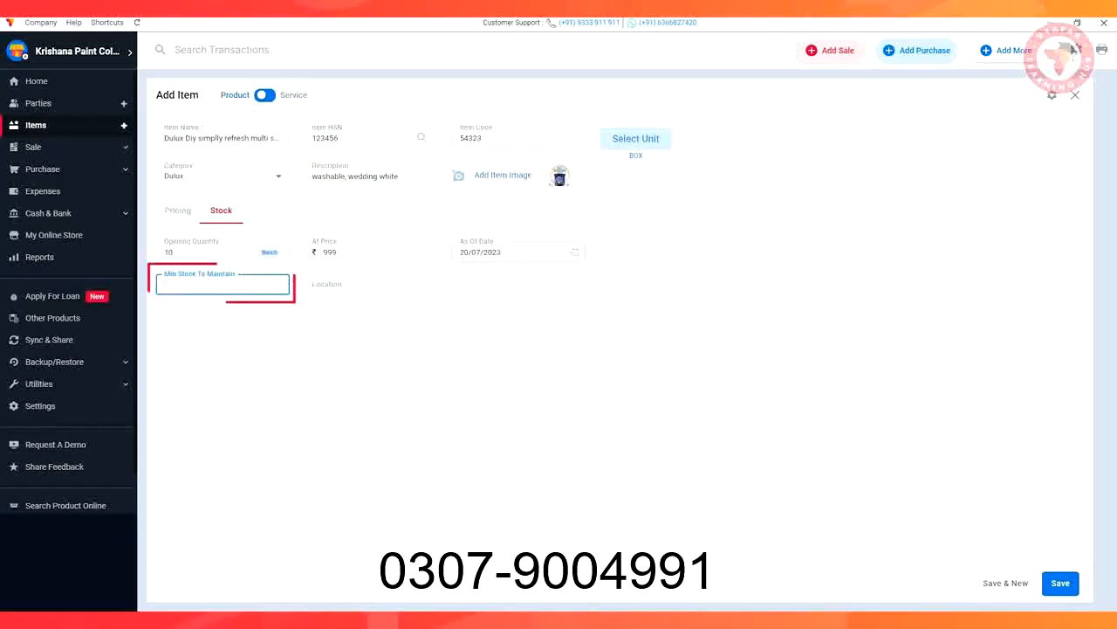
pyautogui.write('2')
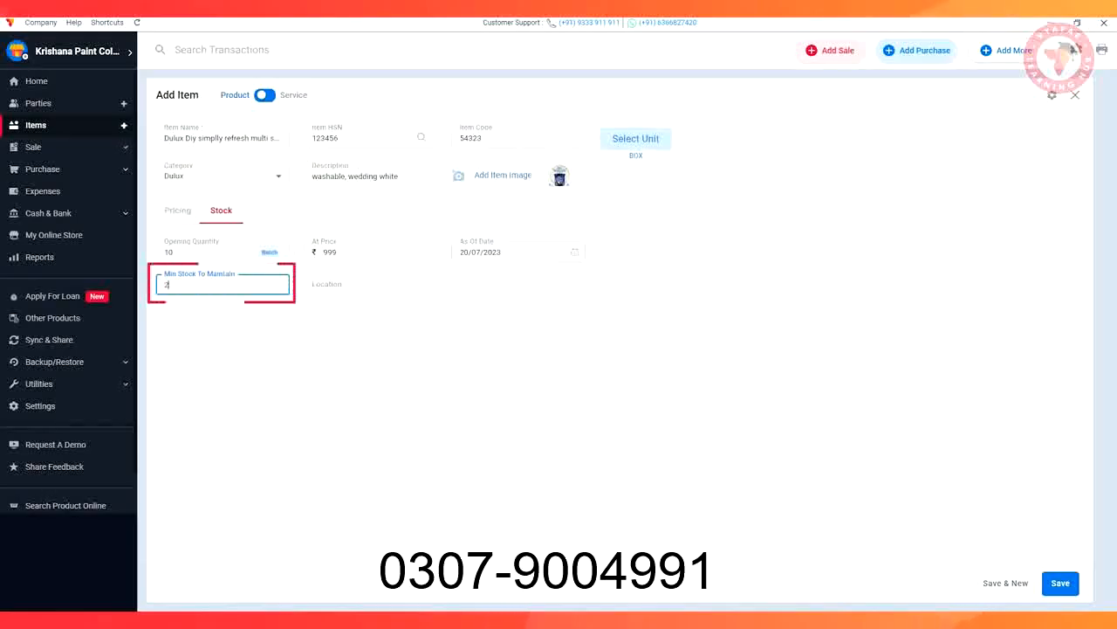
# Set the stock location to "Godown" and save the new item
pyautogui.click(370, 285)
pyautogui.write('Go')
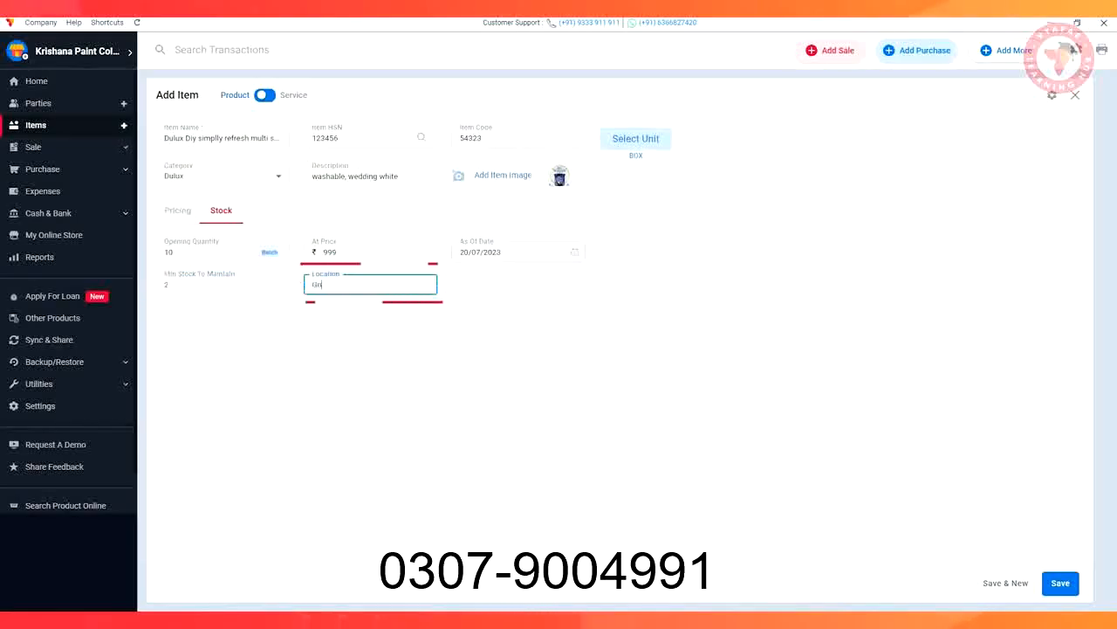
pyautogui.write('down')
pyautogui.press('Tab')
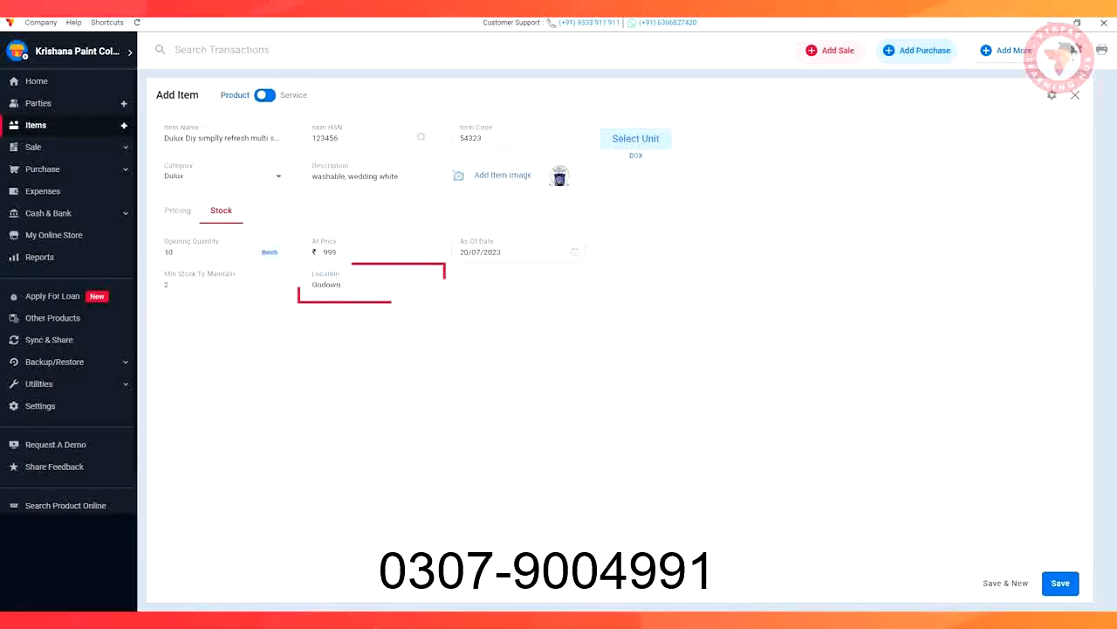
pyautogui.click(1060, 583)
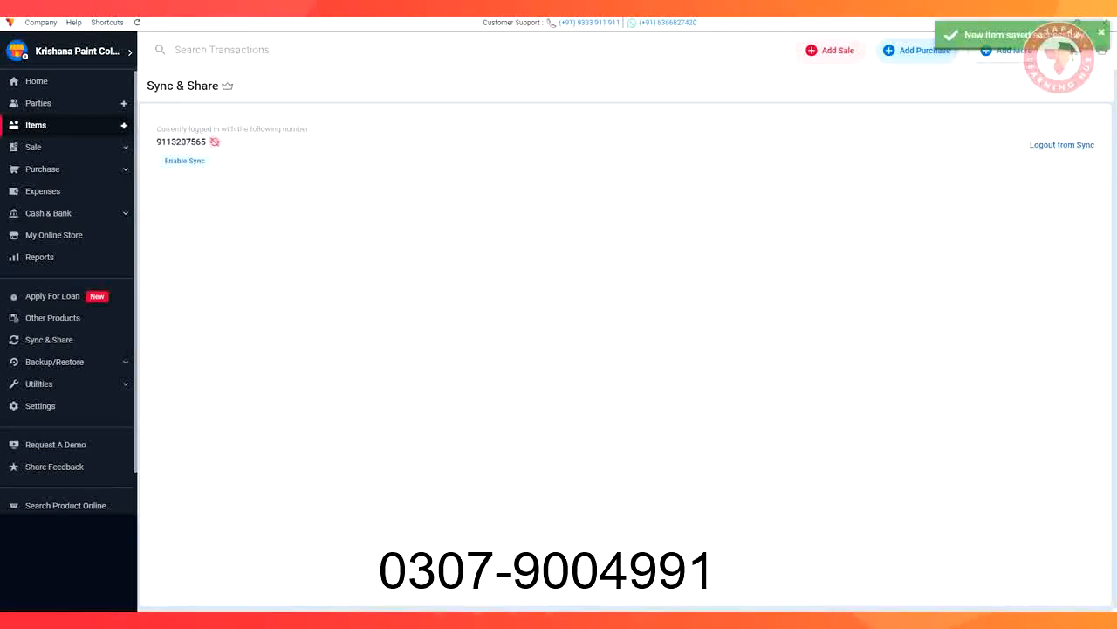
# Add a new service item named "Delivery Charges" from the items list and save it
pyautogui.click(40, 123)
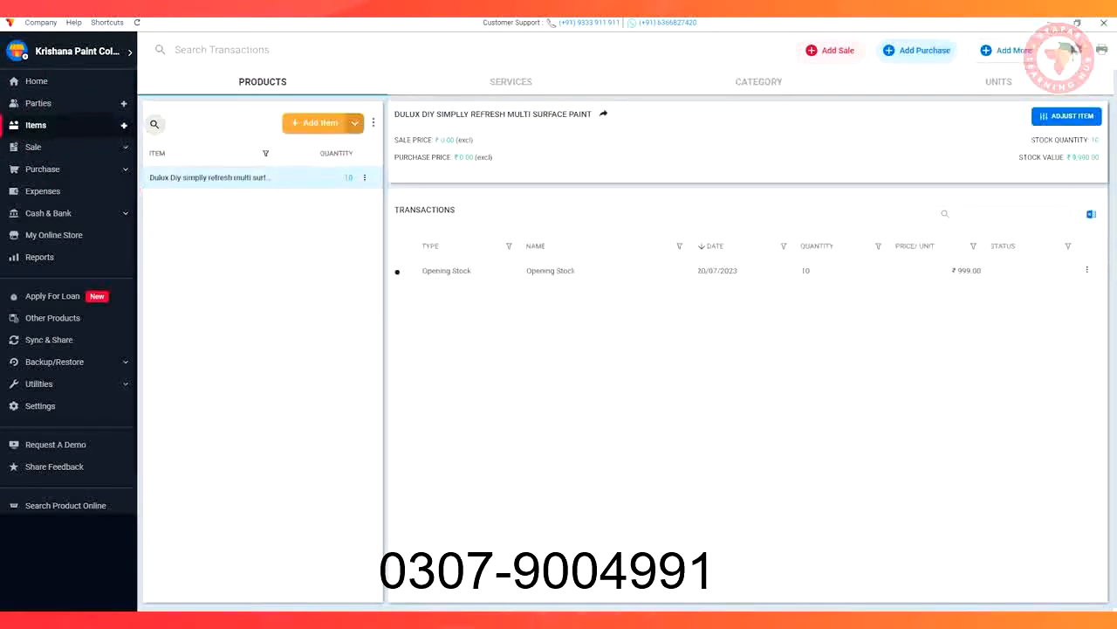
pyautogui.click(317, 122)
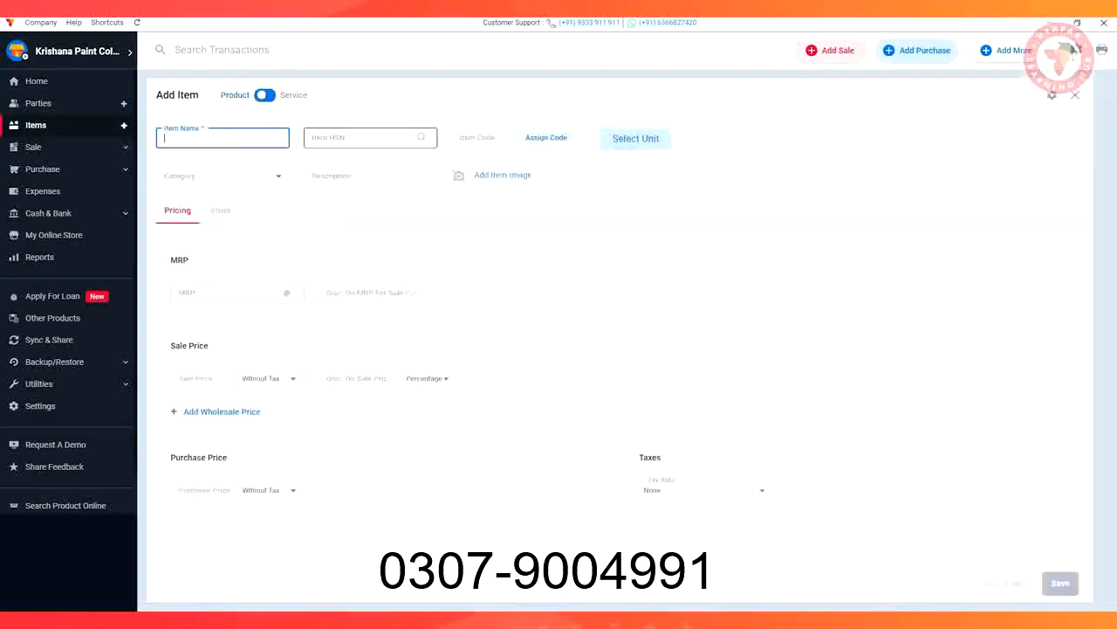
pyautogui.click(264, 95)
pyautogui.click(223, 138)
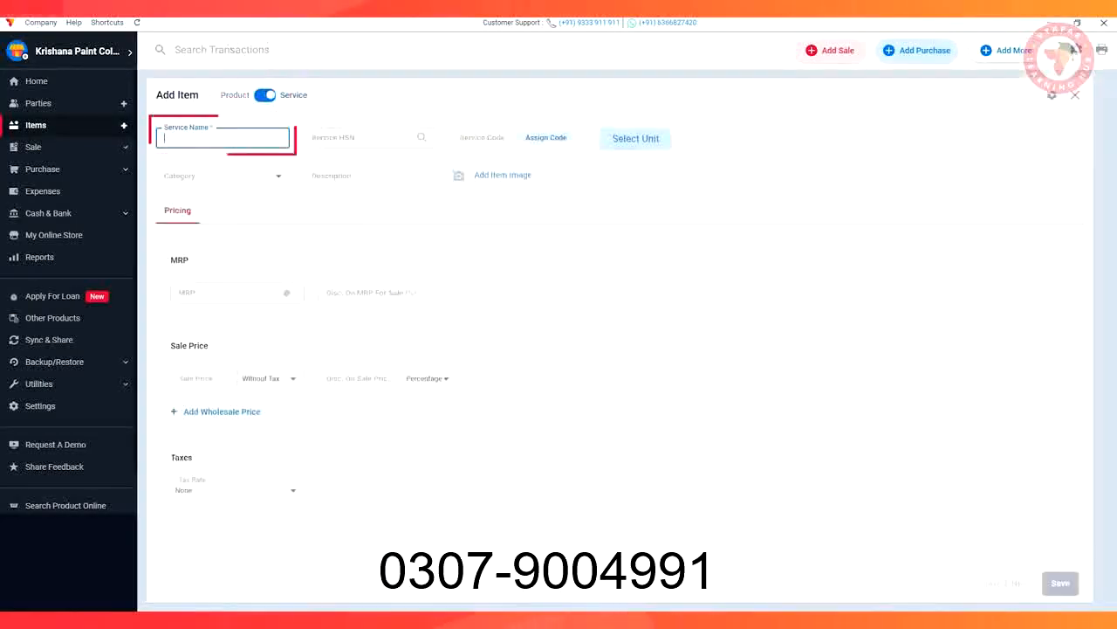
pyautogui.write('Delivery Char')
pyautogui.write('es')
pyautogui.click(1061, 583)
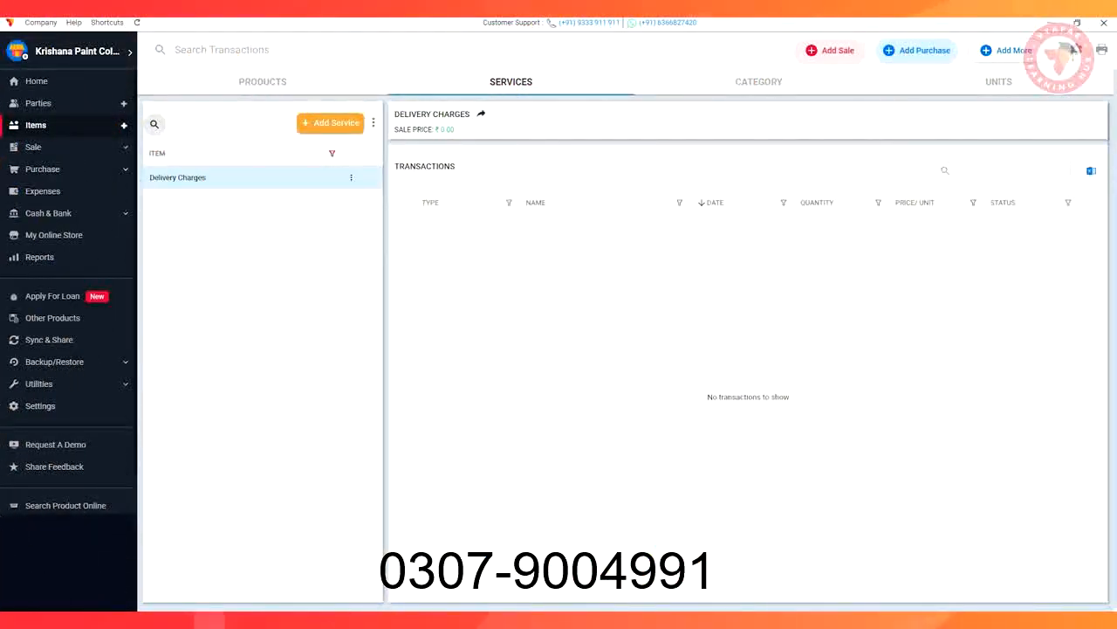
# Start a purchase bill from the supplier with item "Asian Paint Tractor Emulsion Smooth Wall Finish" and description "Matte, Pack of 1, Indoor"
pyautogui.click(917, 49)
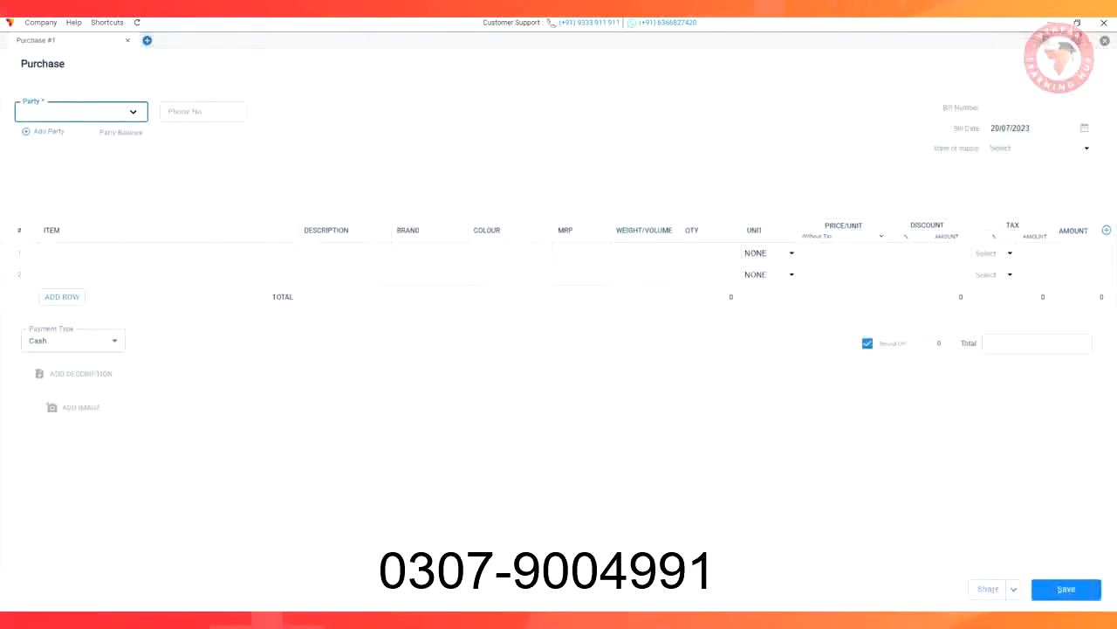
pyautogui.write('Asian Paint')
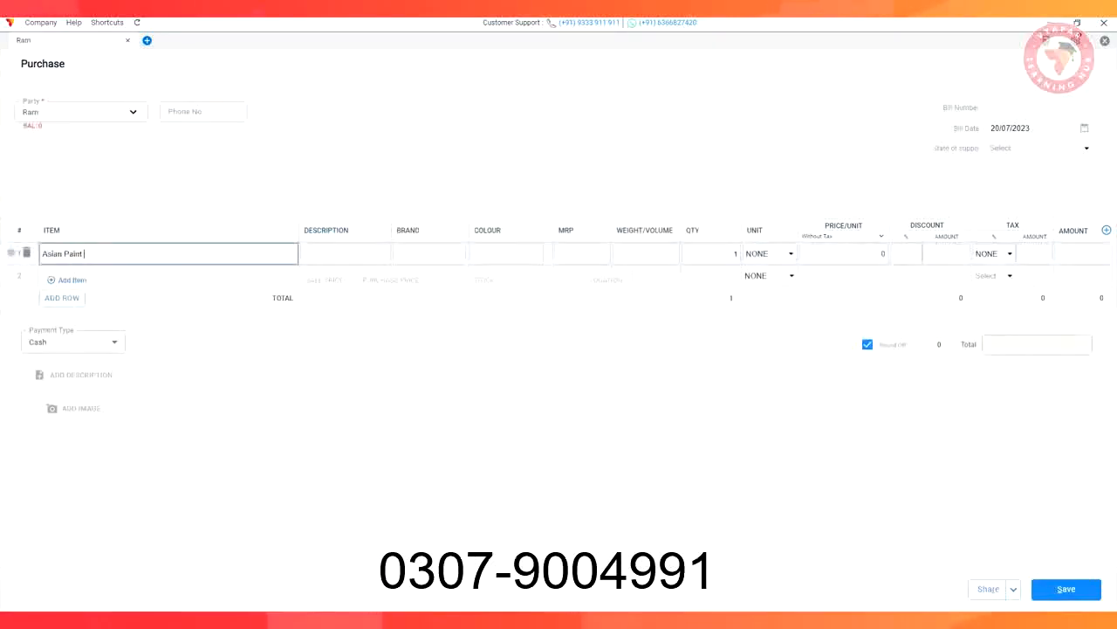
pyautogui.write(' Tractor Emulsion Smooth Wall Finish 20')
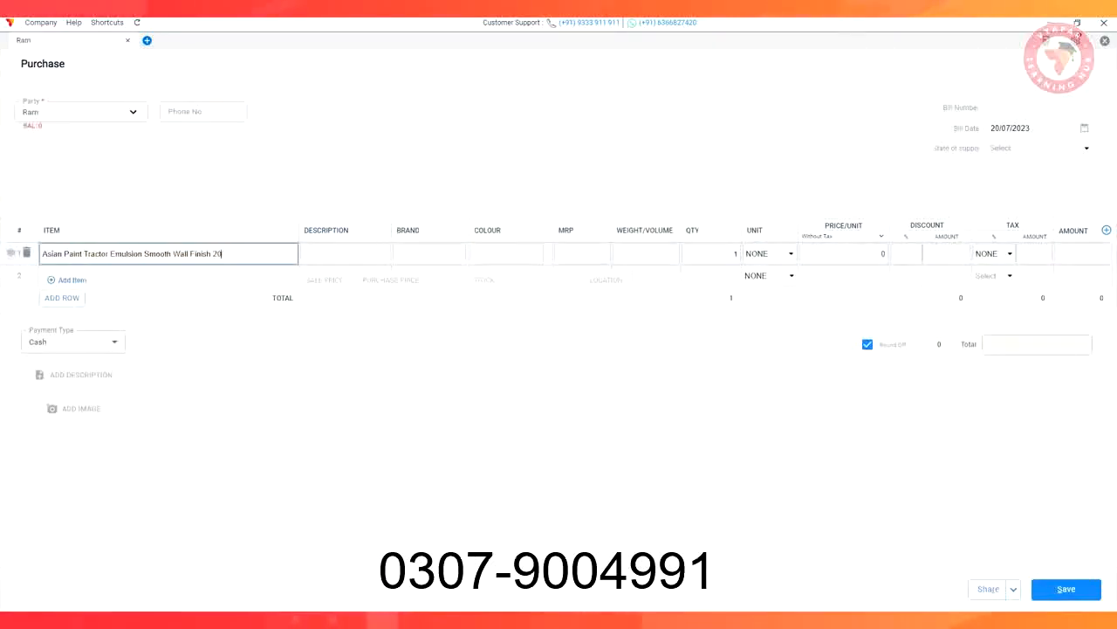
pyautogui.press('BackSpace')
pyautogui.press('BackSpace')
pyautogui.press('Tab')
pyautogui.write('Matte, Pack of 1, Indoor')
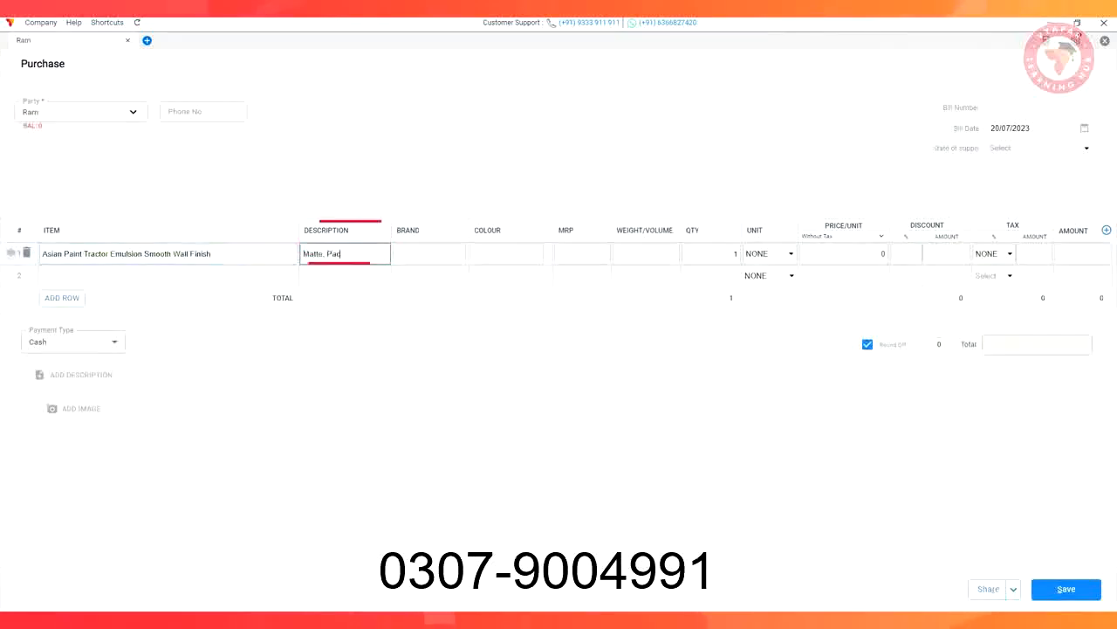
# Set the purchase row's brand to Asian, colour to Blue, MRP to 799 and weight/volume to 20L
pyautogui.press('Tab')
pyautogui.write('Asian')
pyautogui.press('Tab')
pyautogui.write('Blue')
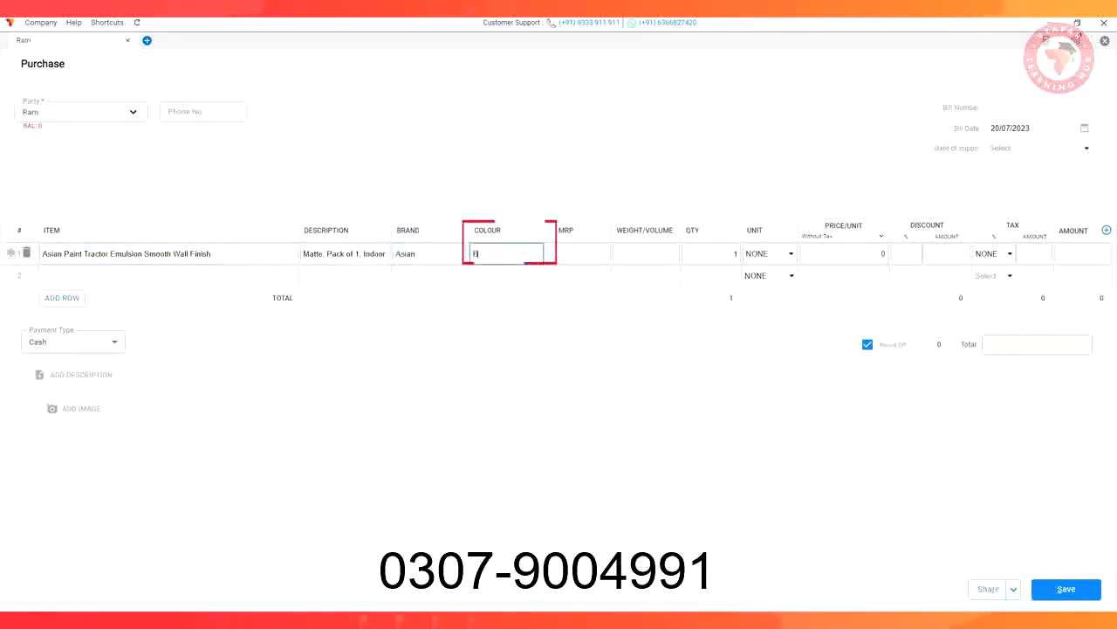
pyautogui.press('Tab')
pyautogui.write('799')
pyautogui.press('Tab')
pyautogui.write('20')
pyautogui.write('L')
# Set the purchase row's quantity to 5, unit to Pcs and price per unit to 599
pyautogui.press('Tab')
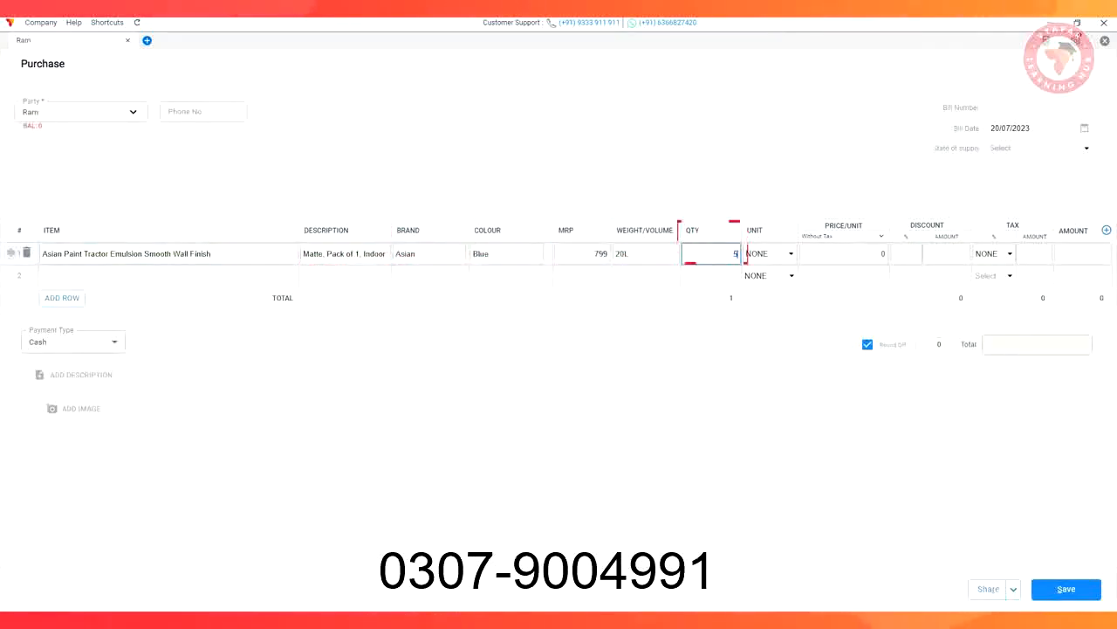
pyautogui.write('5')
pyautogui.press('Tab')
pyautogui.write('B')
pyautogui.press('Down')
pyautogui.press('Down')
pyautogui.press('Down')
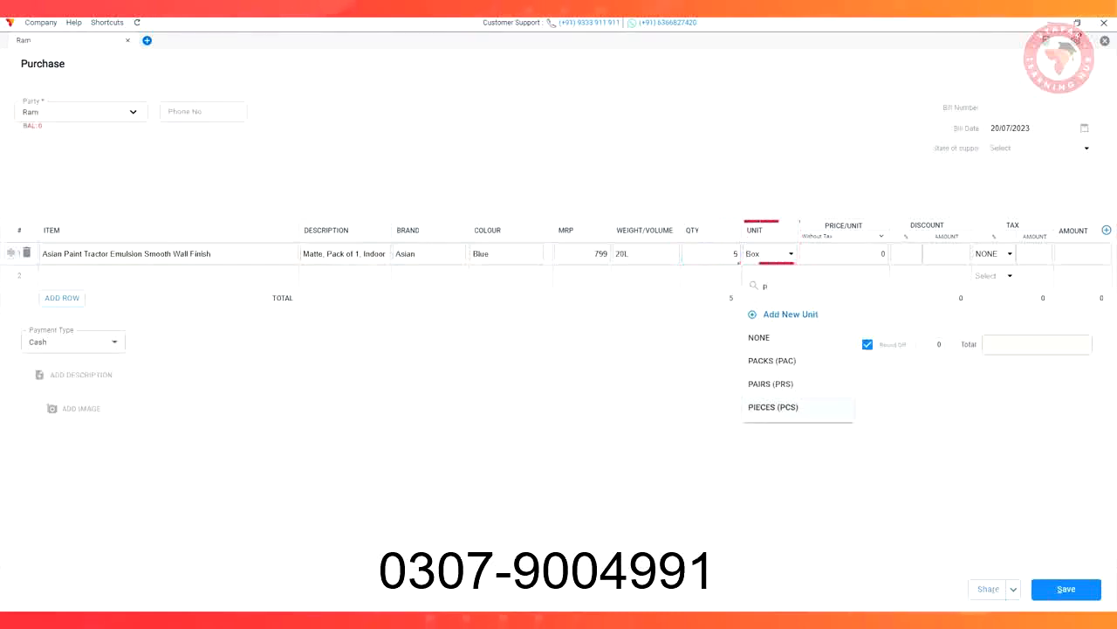
pyautogui.press('Return')
pyautogui.write('599')
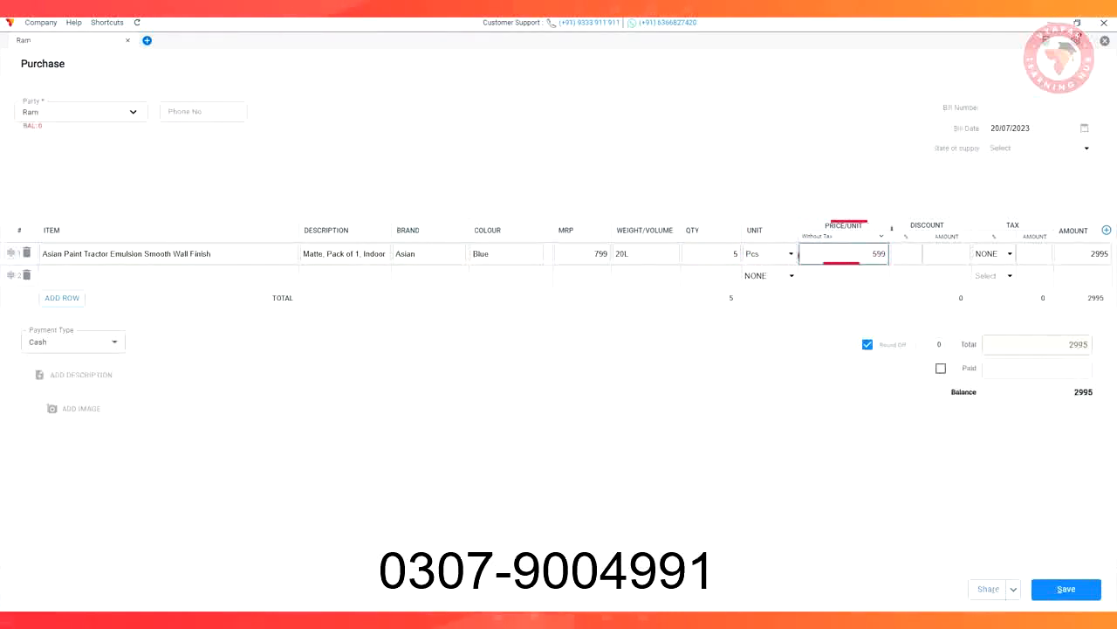
# Apply the GST@12% tax rate to the Asian Paint row of the purchase
pyautogui.click(995, 254)
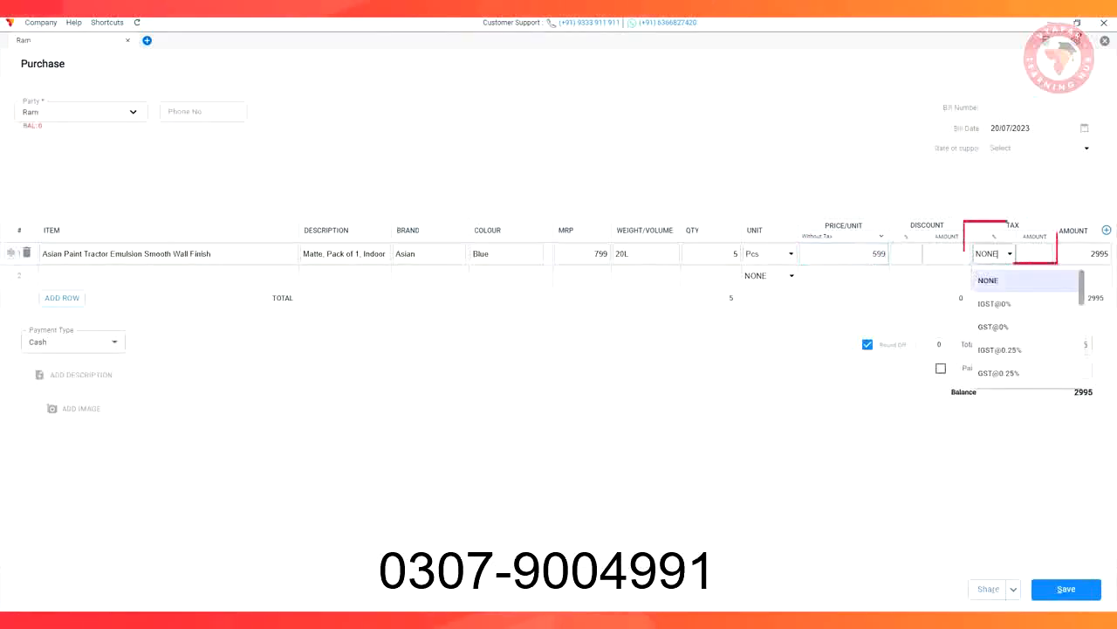
pyautogui.scroll(-1, 1004, 323)
pyautogui.scroll(-4, 1025, 327)
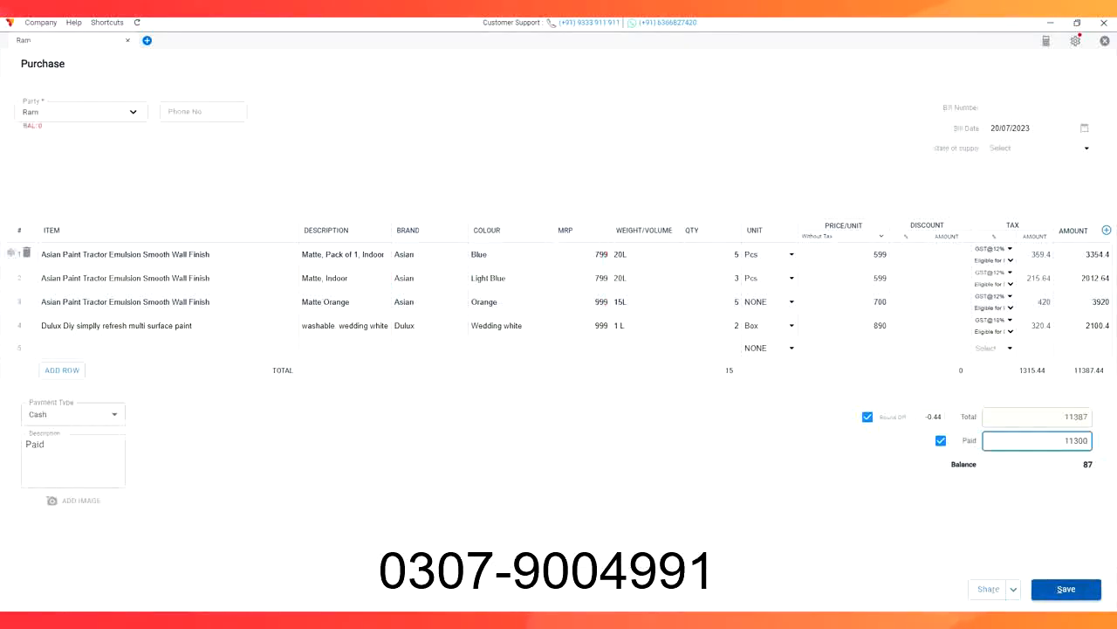
# Save the purchase bill with 11300 paid and open the product items list
pyautogui.click(1066, 589)
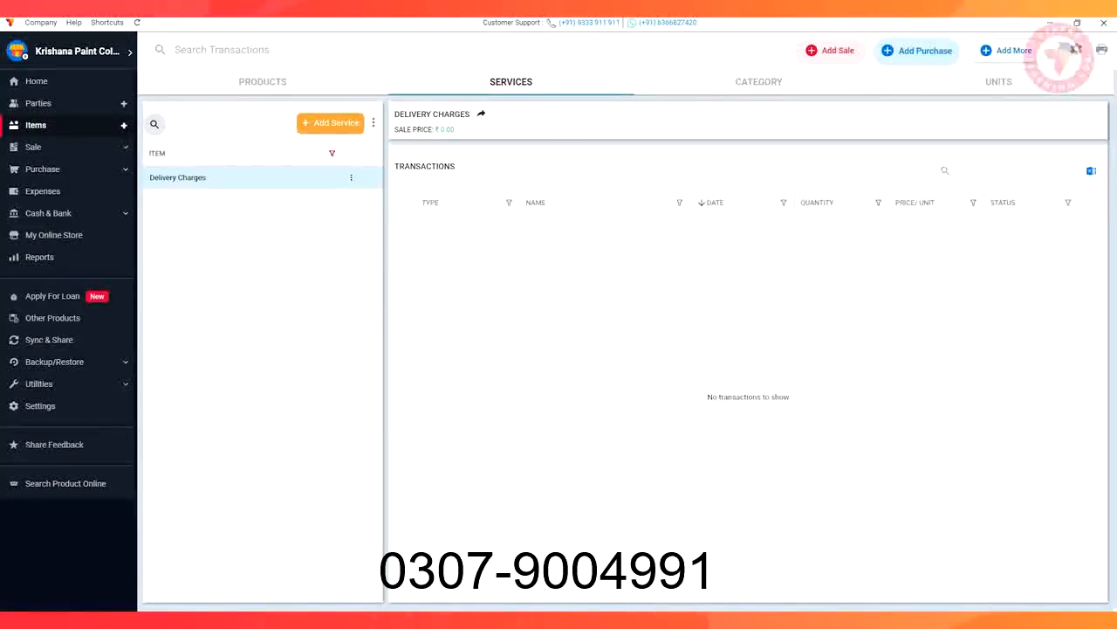
pyautogui.click(37, 125)
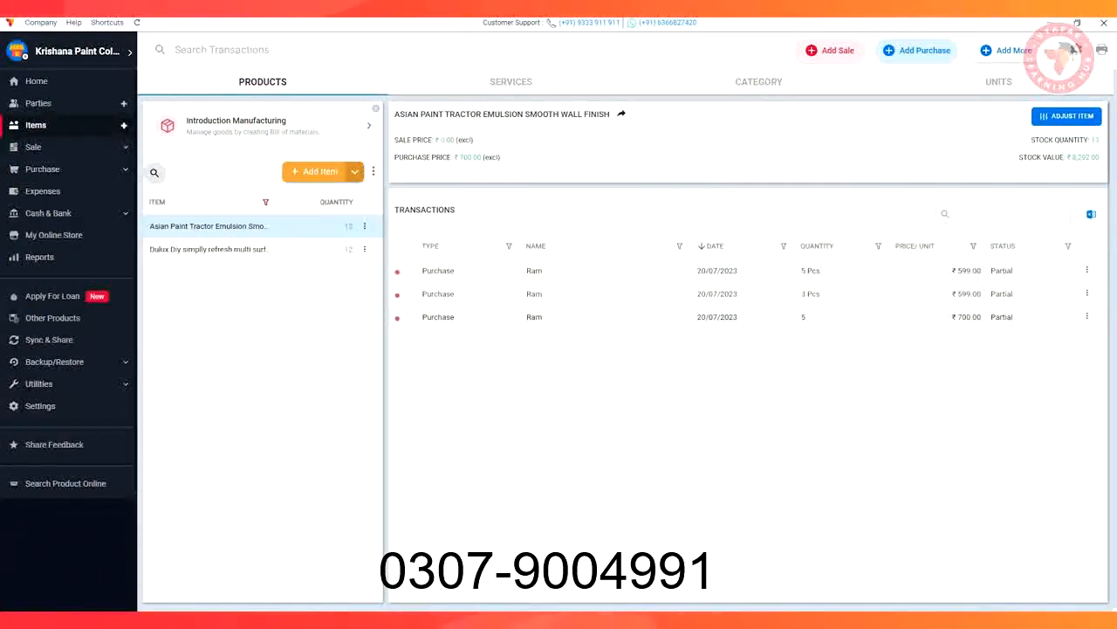
# Start a new sale and save a new customer party with the customer's name and phone number
pyautogui.click(832, 51)
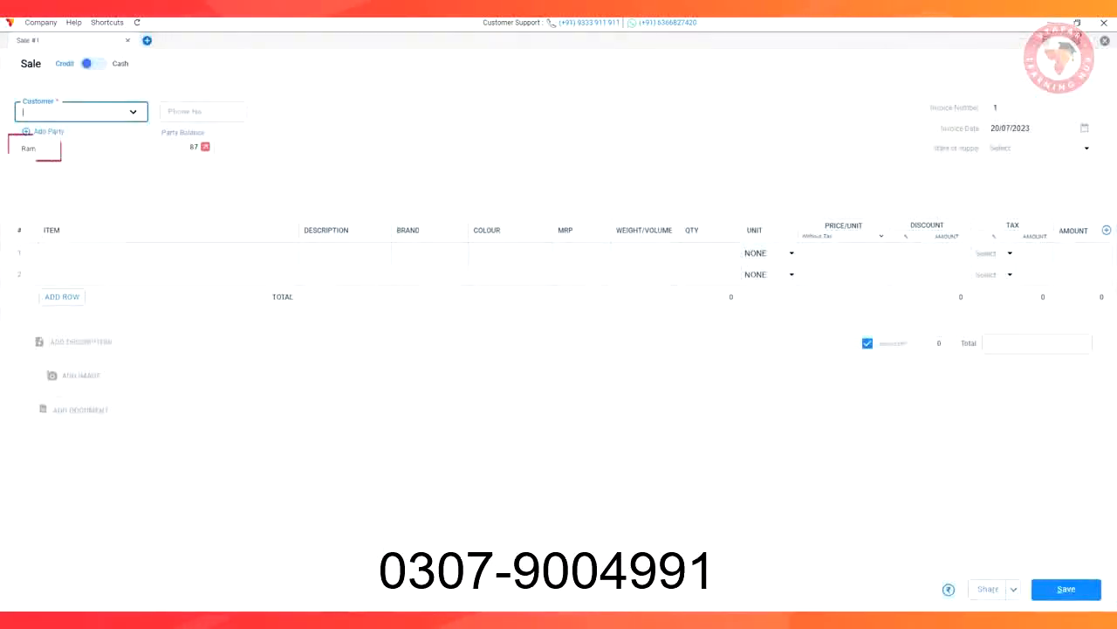
pyautogui.click(45, 132)
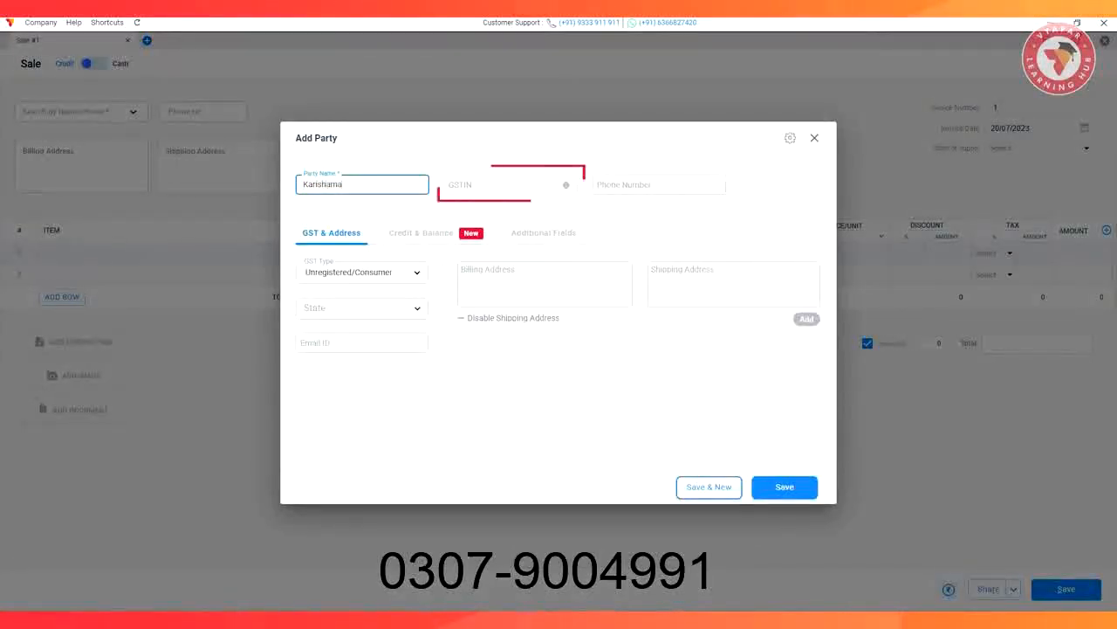
pyautogui.click(659, 184)
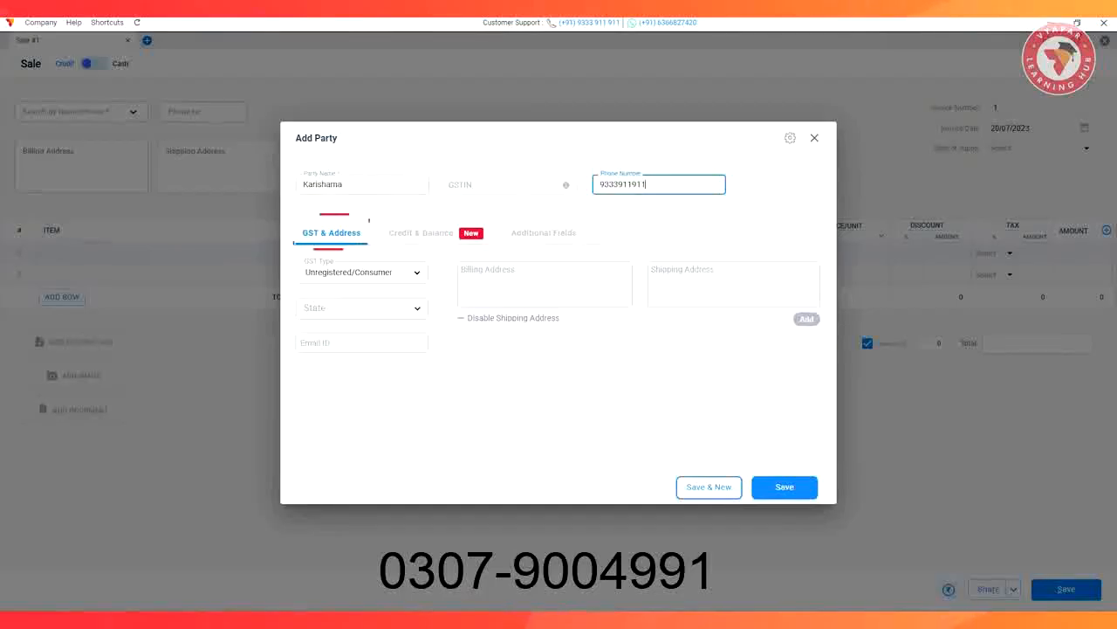
pyautogui.click(436, 233)
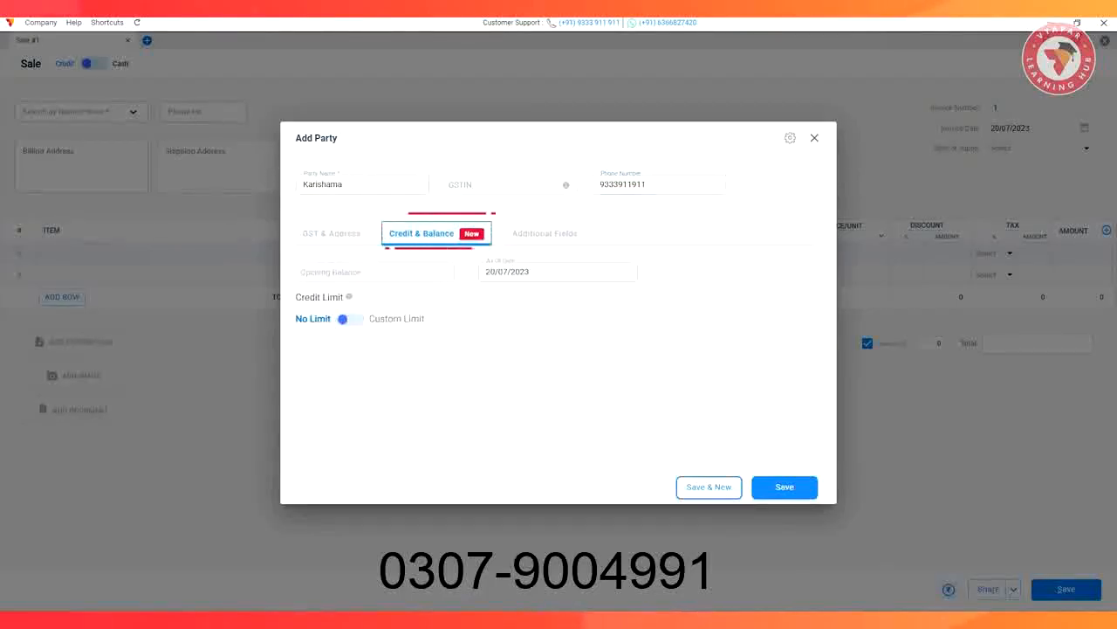
pyautogui.click(544, 233)
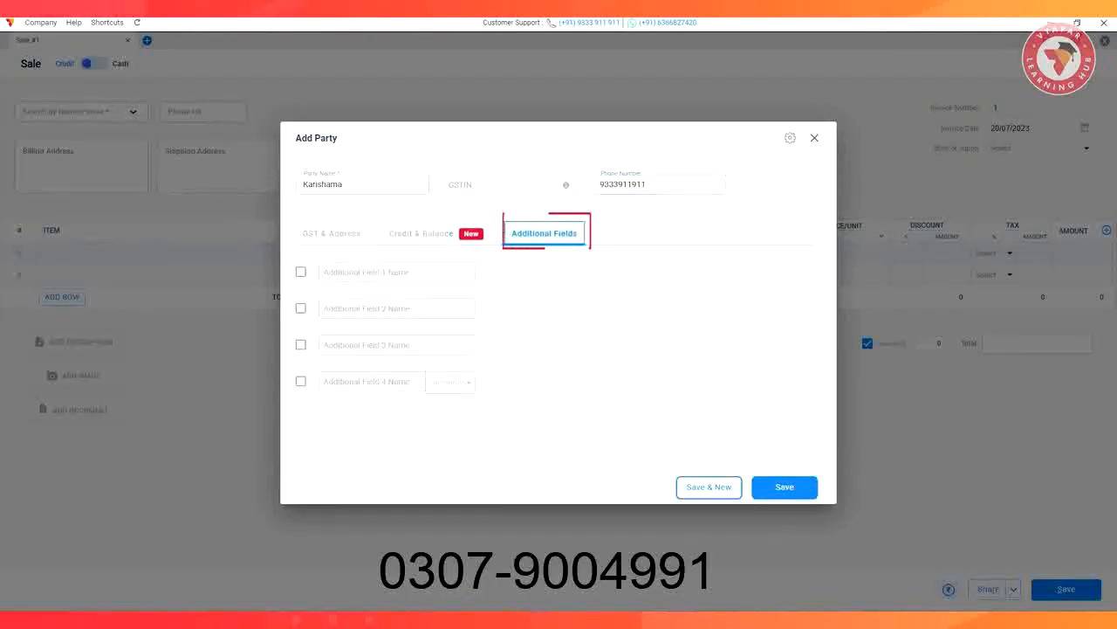
pyautogui.click(784, 487)
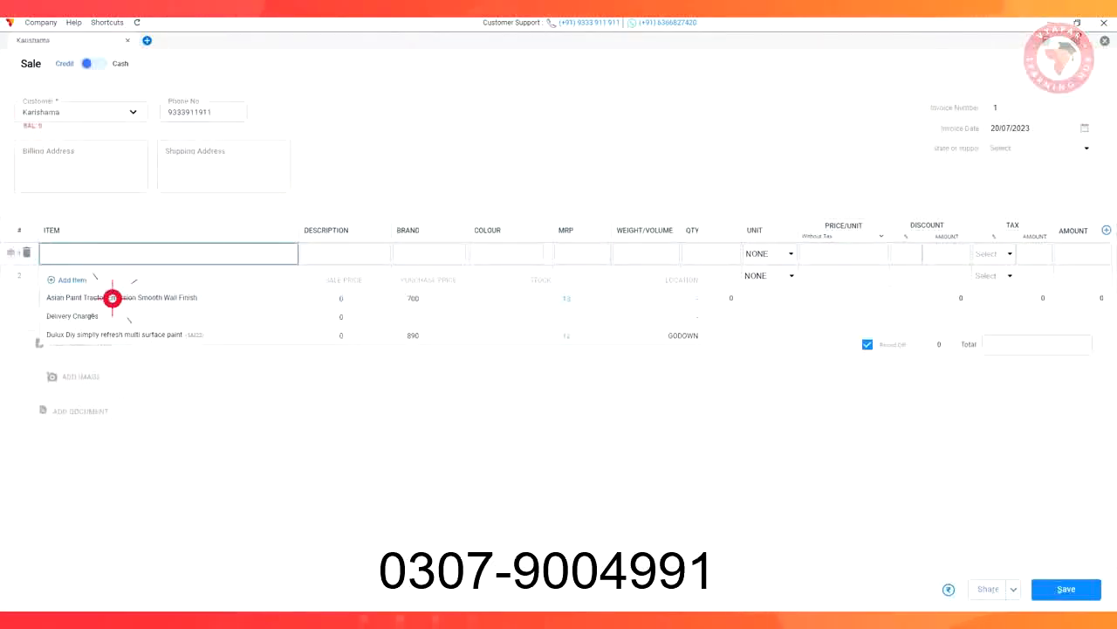
# Add one 20L Blue and one 15L Orange Asian Paint Tractor Emulsion to the sale, plus two boxes of Dulux 1 L Wedding white
pyautogui.click(112, 298)
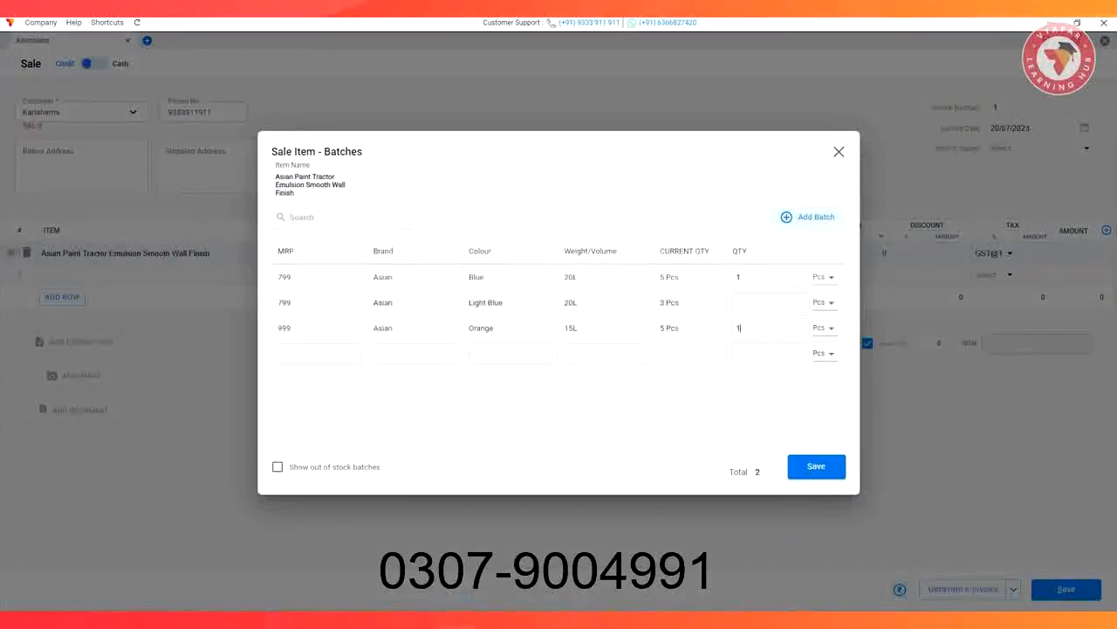
pyautogui.click(814, 466)
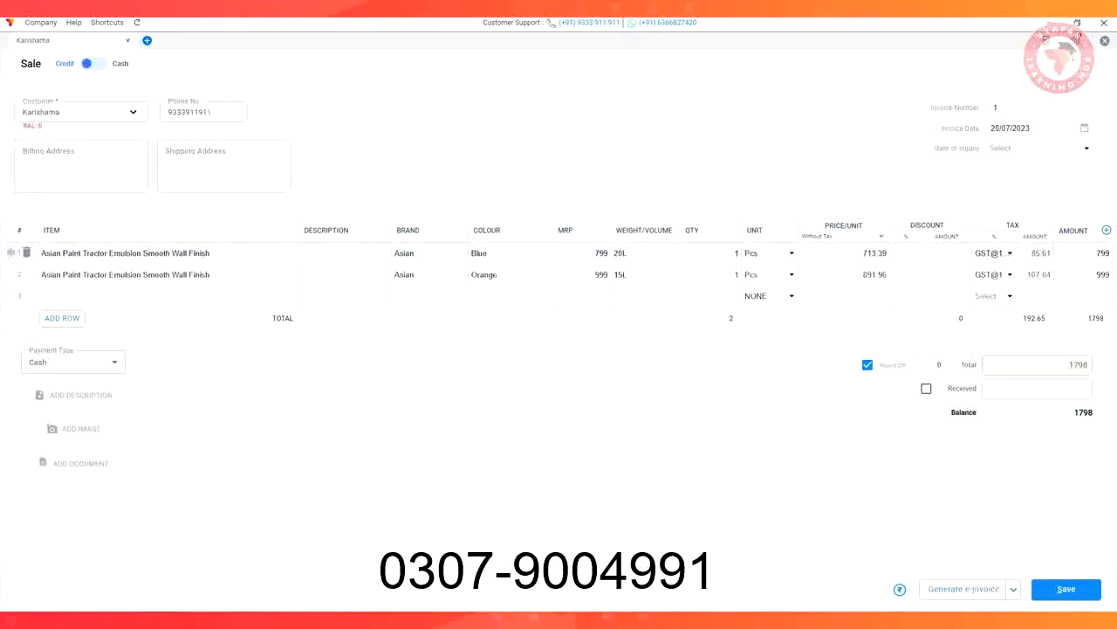
pyautogui.click(118, 378)
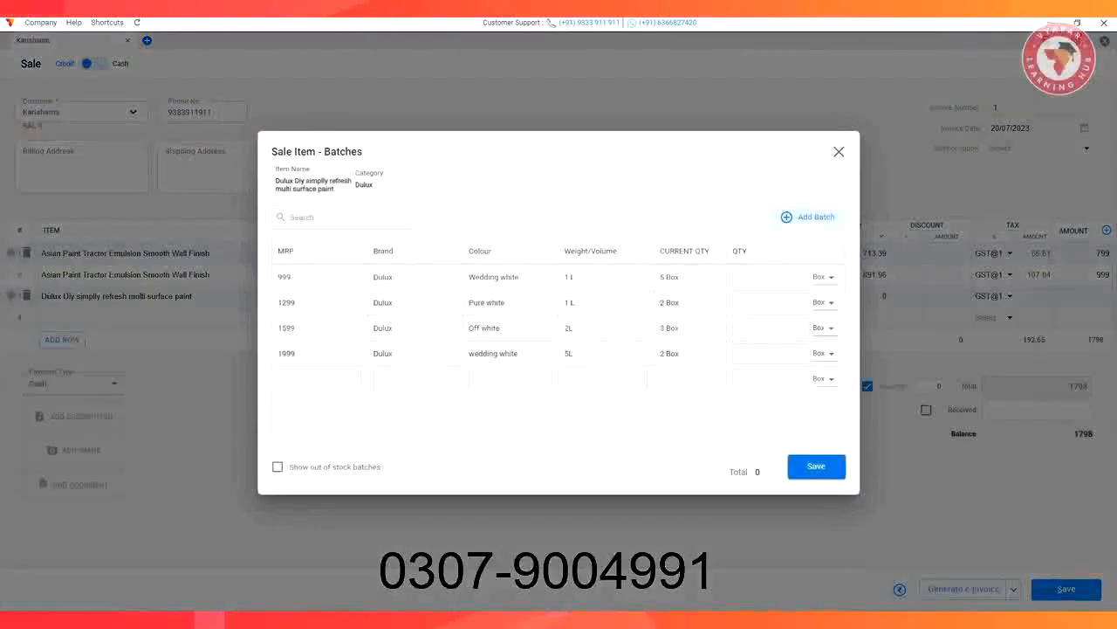
pyautogui.click(815, 467)
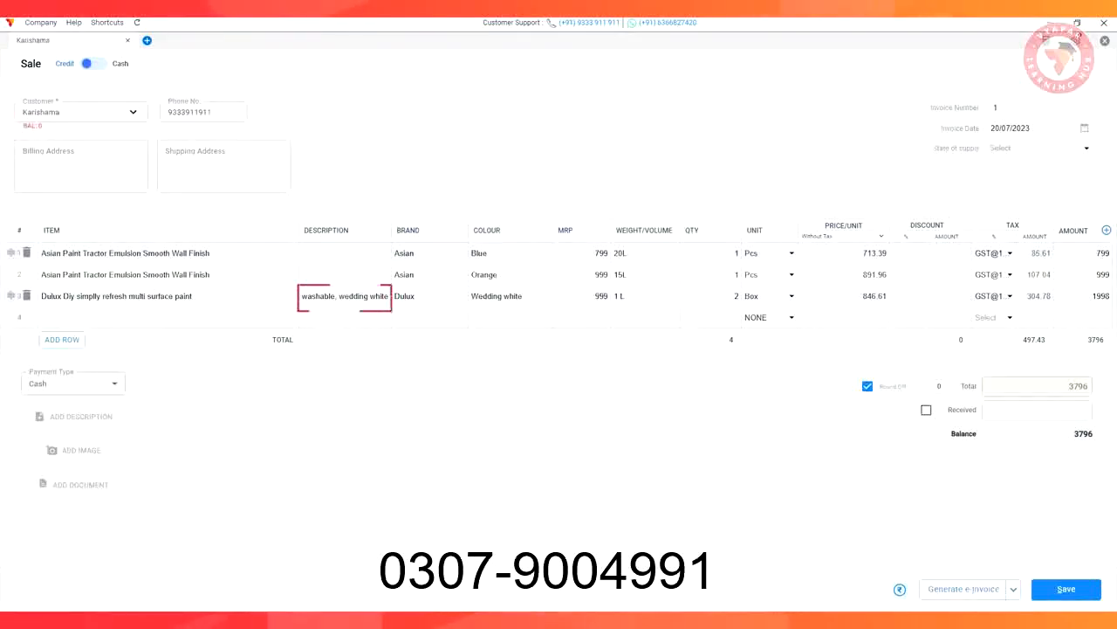
pyautogui.doubleClick(964, 434)
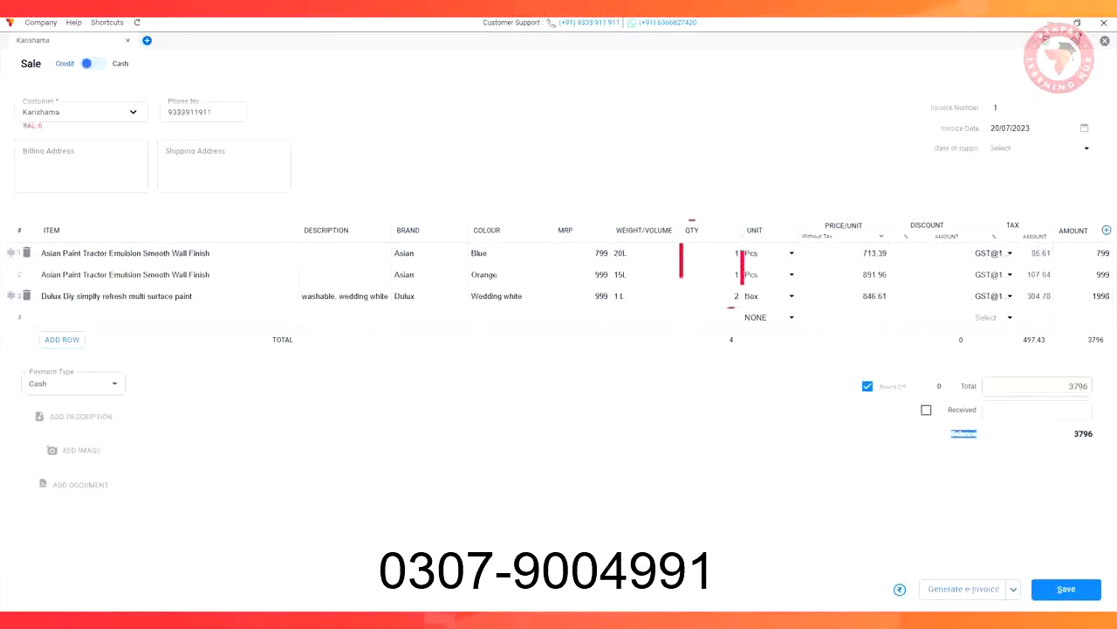
# Add the description "XYZ" to the sale and record 3700 as the received amount
pyautogui.click(75, 417)
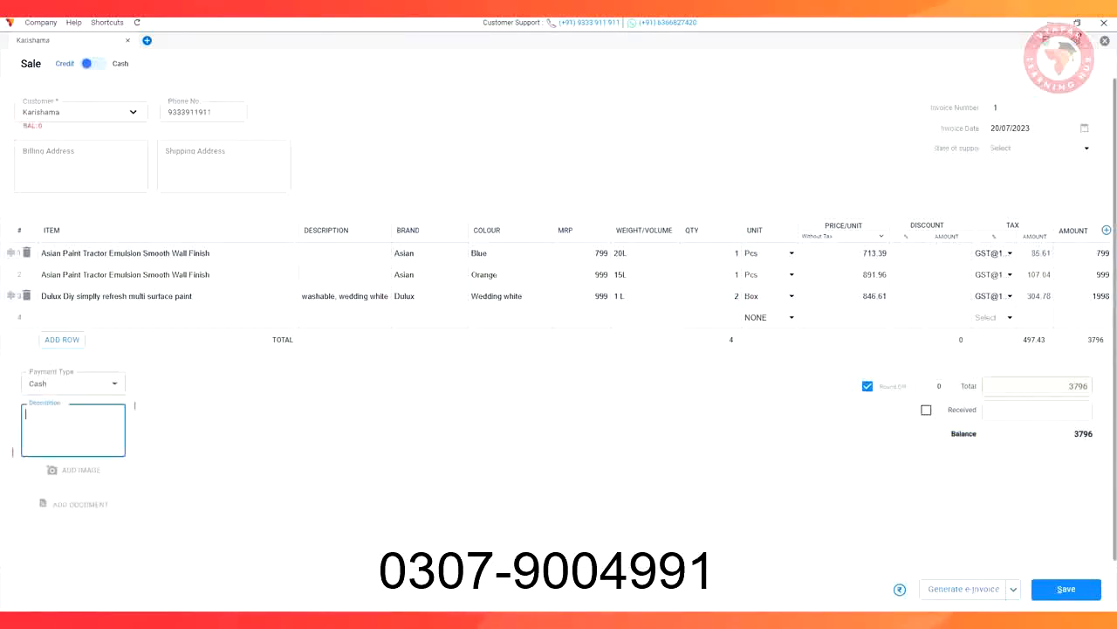
pyautogui.write('XYZ')
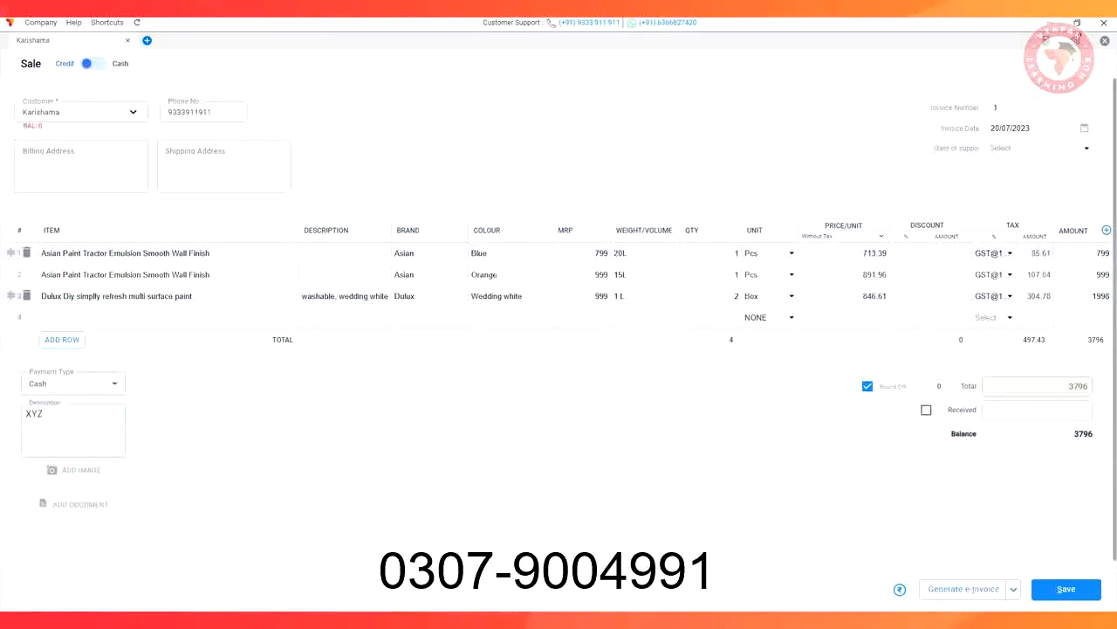
pyautogui.click(927, 409)
pyautogui.write('3')
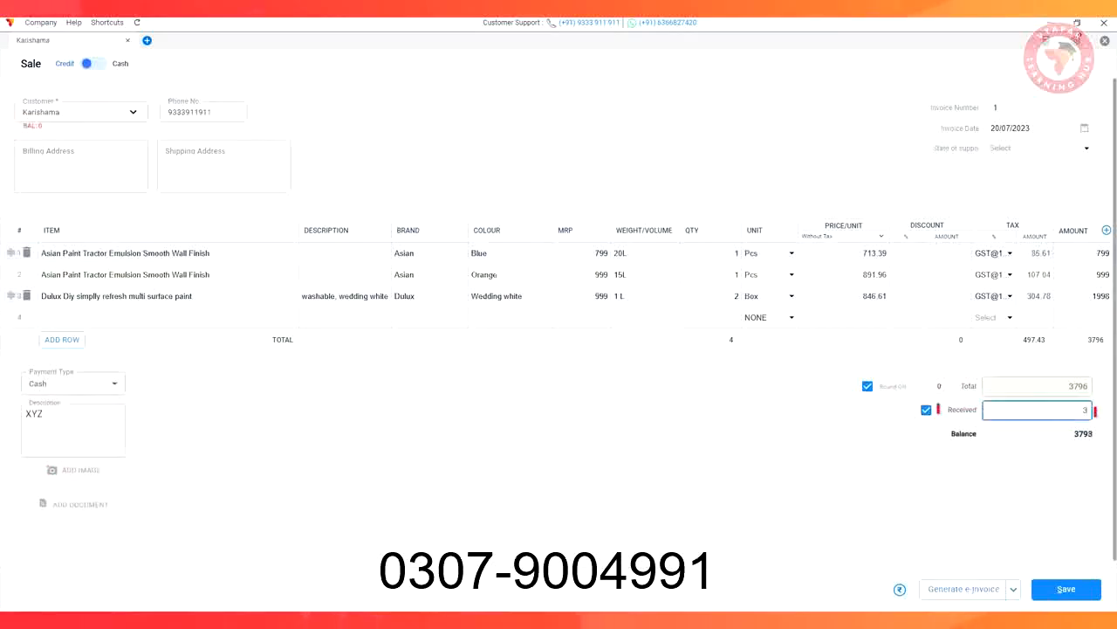
pyautogui.write('700')
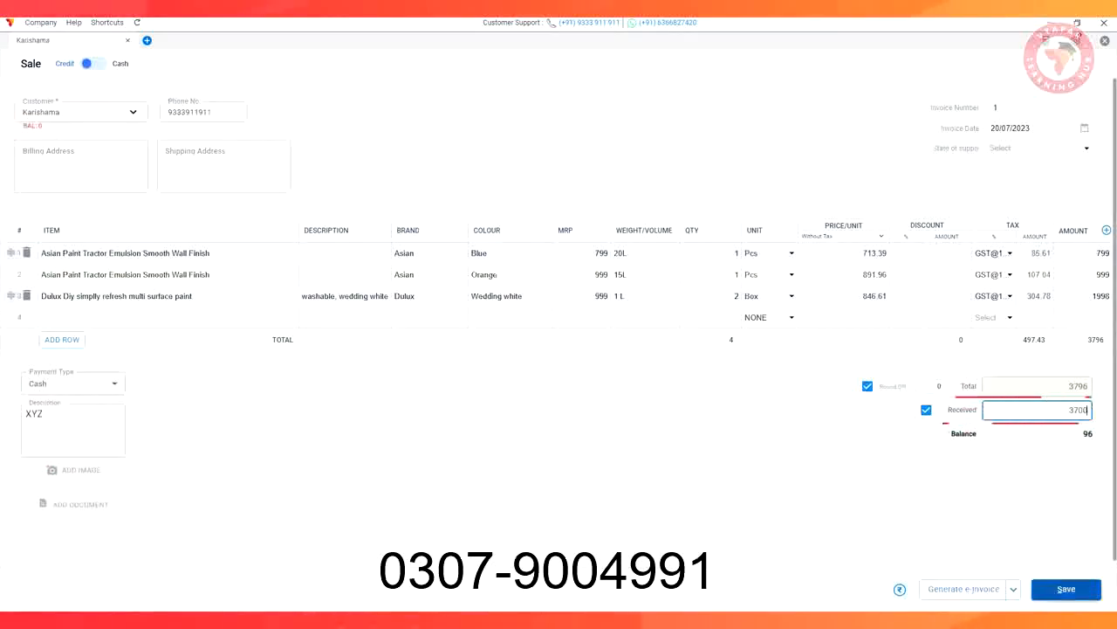
# Save the sale and choose the French Elite theme for its invoice
pyautogui.click(1066, 588)
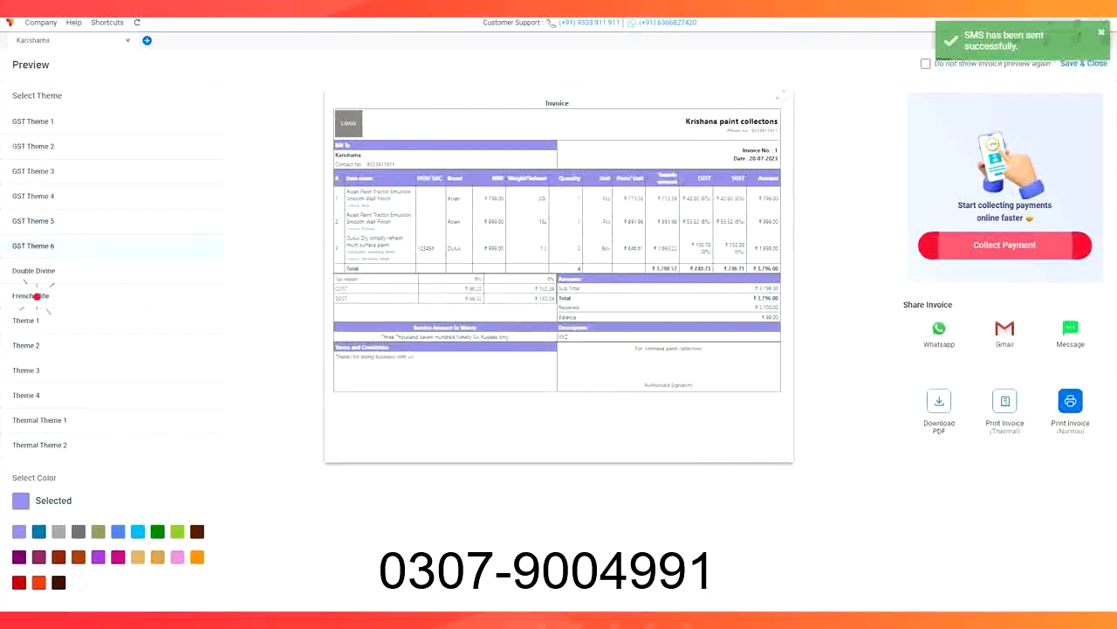
pyautogui.click(35, 295)
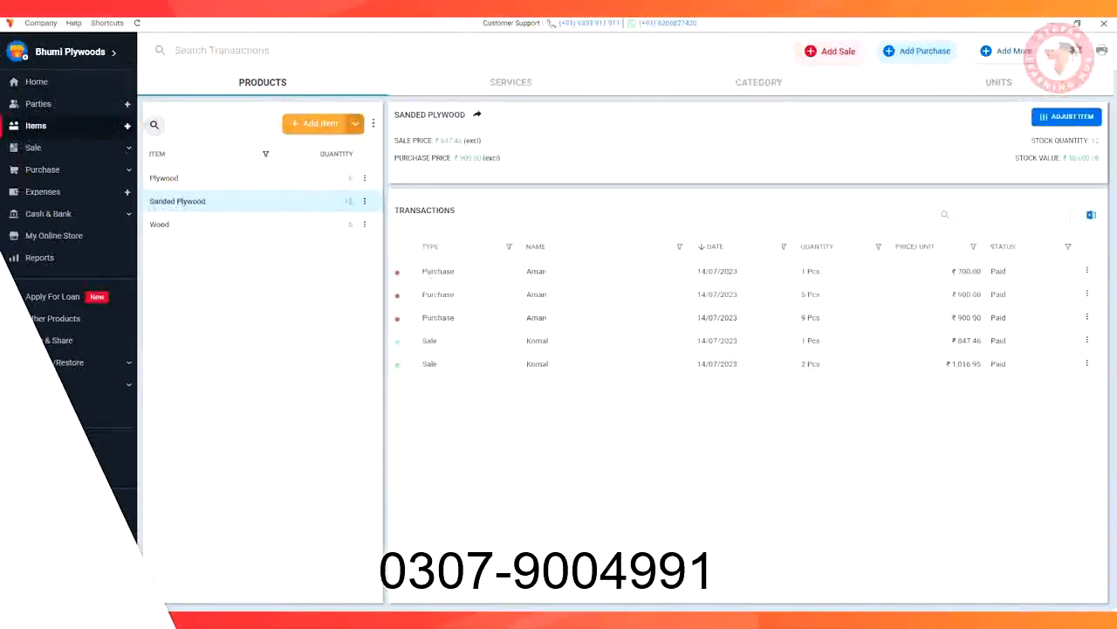
# Open the expenses list to view its categories
pyautogui.click(43, 191)
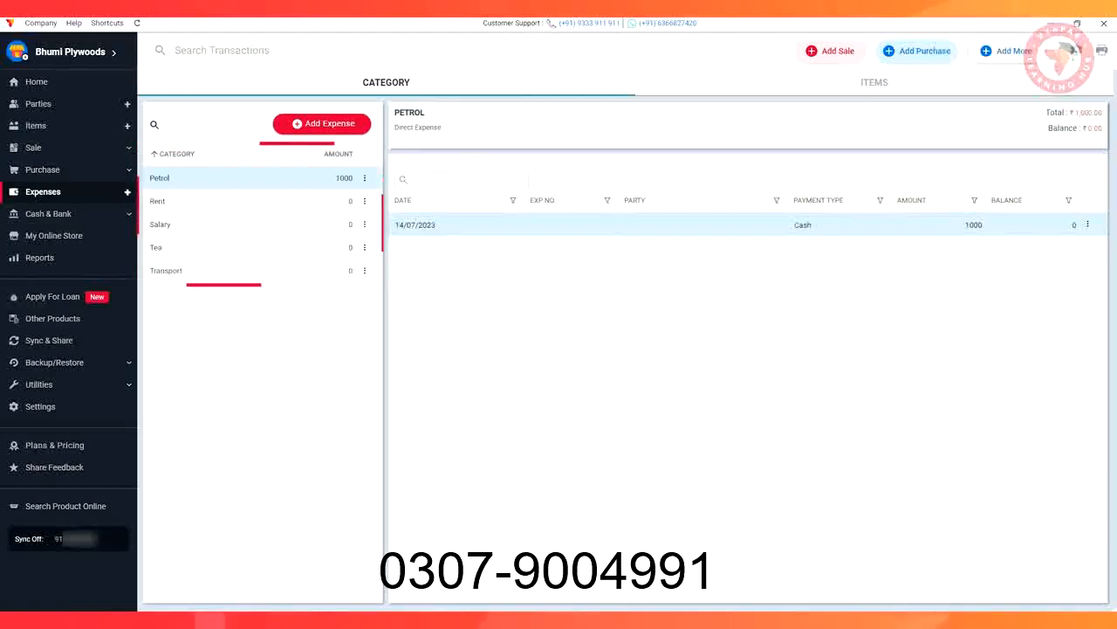
# Start a new bank account named HDFC with the UPI QR code and bank details printed on invoices
pyautogui.click(48, 213)
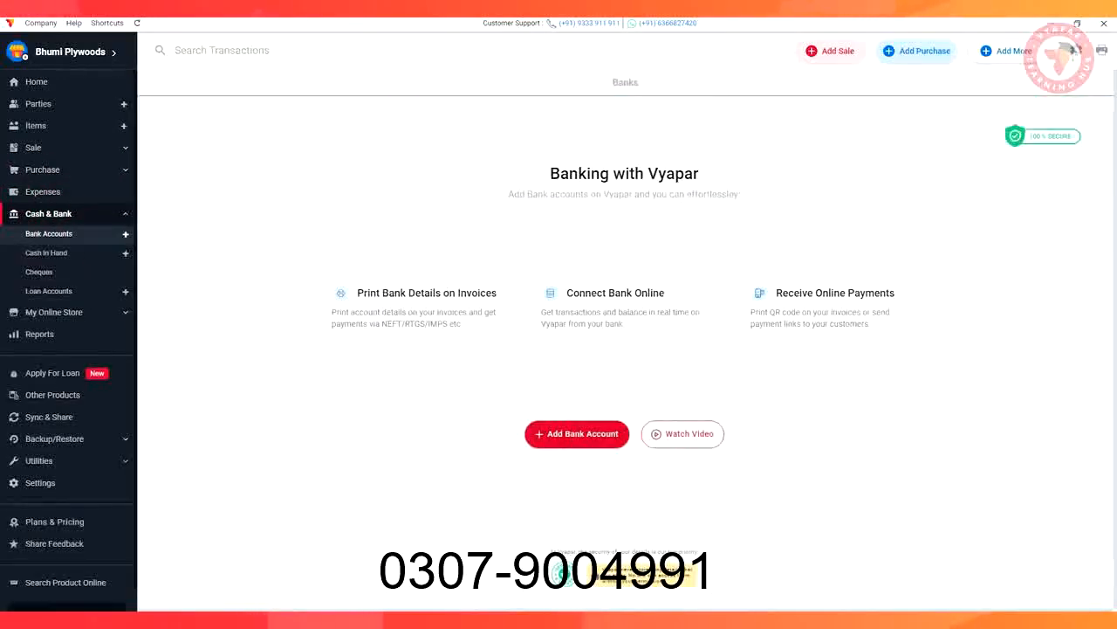
pyautogui.click(563, 433)
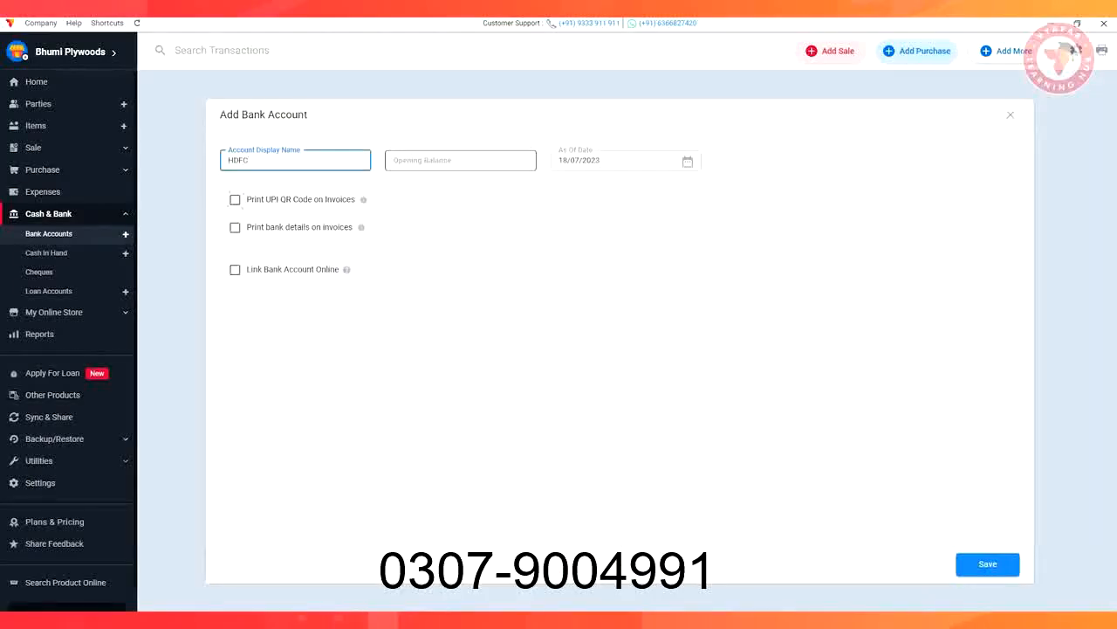
pyautogui.click(235, 199)
pyautogui.click(234, 228)
# Enter the bank account number and IFSC code HDFC0000767, and save the bank account
pyautogui.click(304, 262)
pyautogui.click(465, 262)
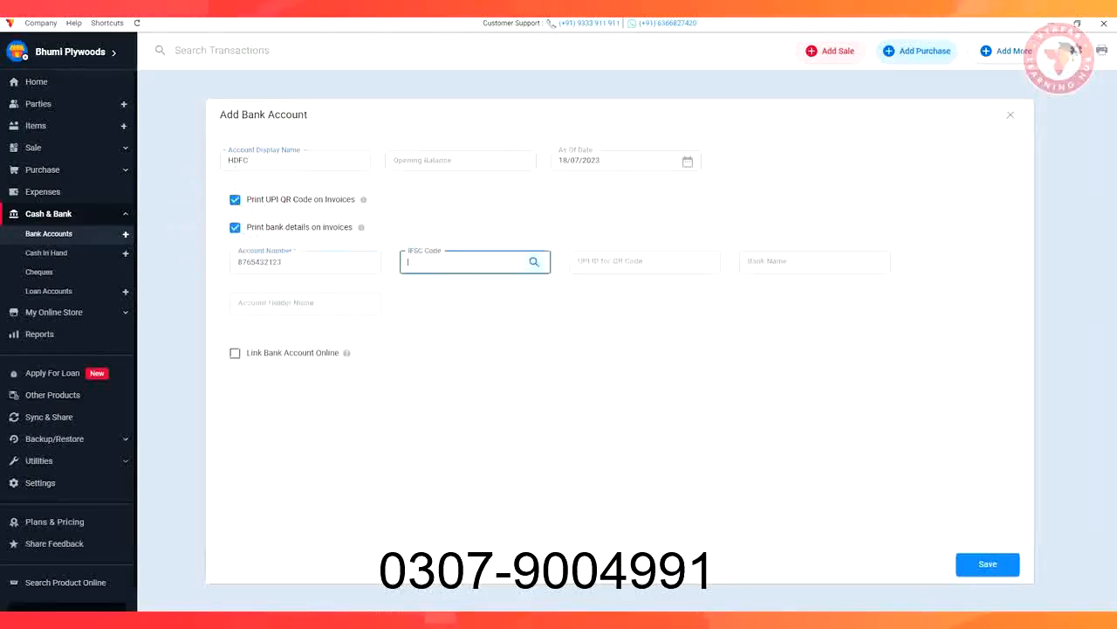
pyautogui.write('HDFC0000767')
pyautogui.click(305, 304)
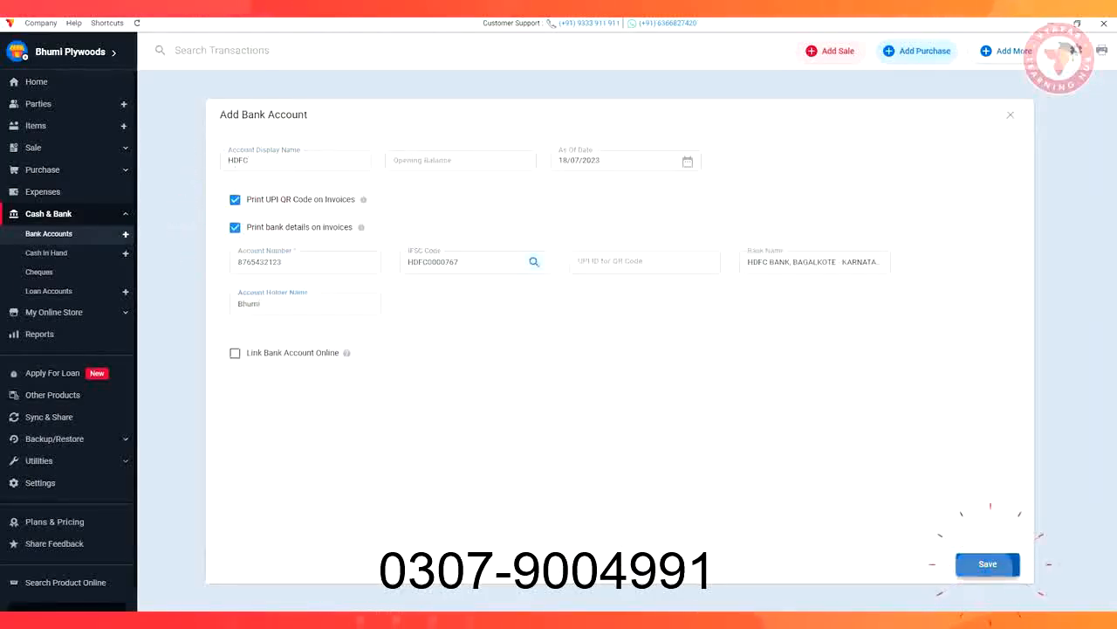
pyautogui.click(989, 561)
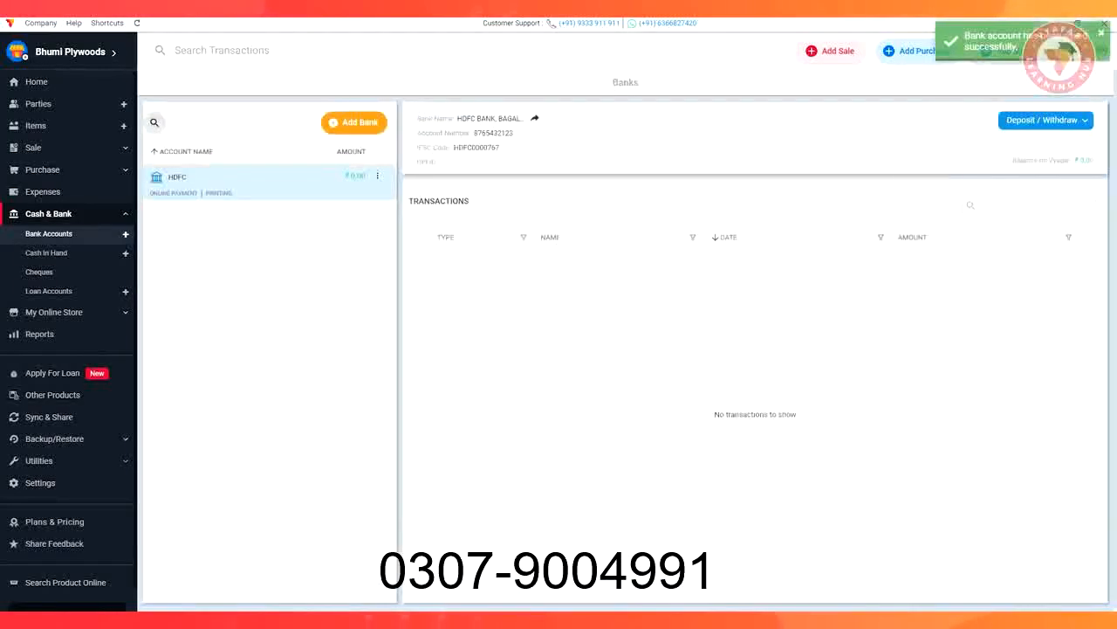
# Open the sale invoices list and preview the printed invoice for invoice no. 1 down to its payment QR code
pyautogui.click(33, 146)
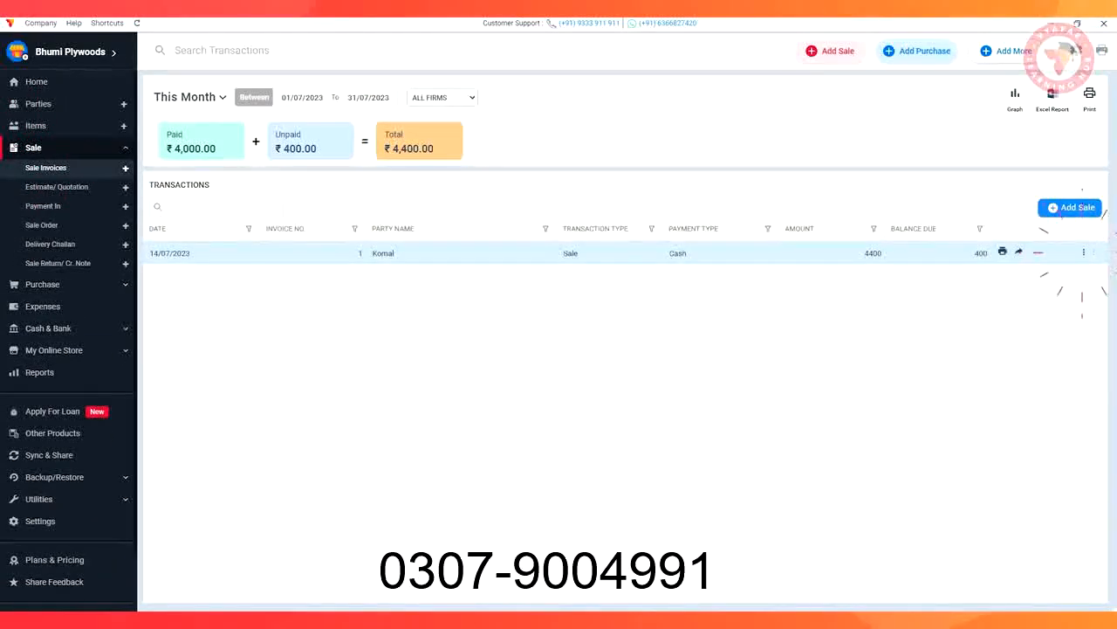
pyautogui.click(1083, 253)
pyautogui.click(1027, 428)
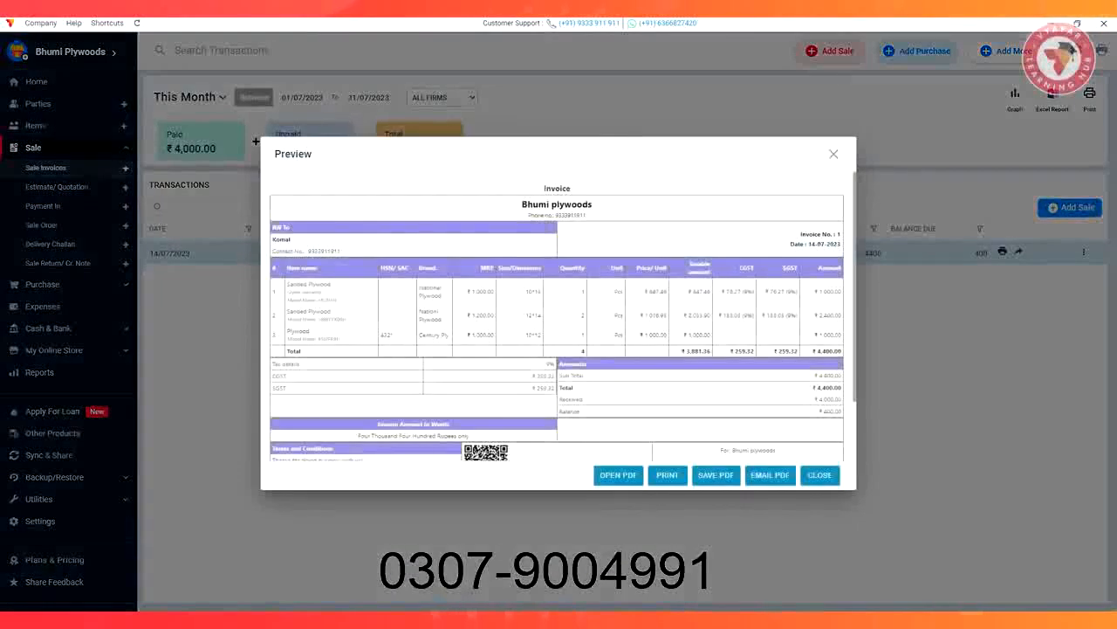
pyautogui.scroll(-2, 557, 316)
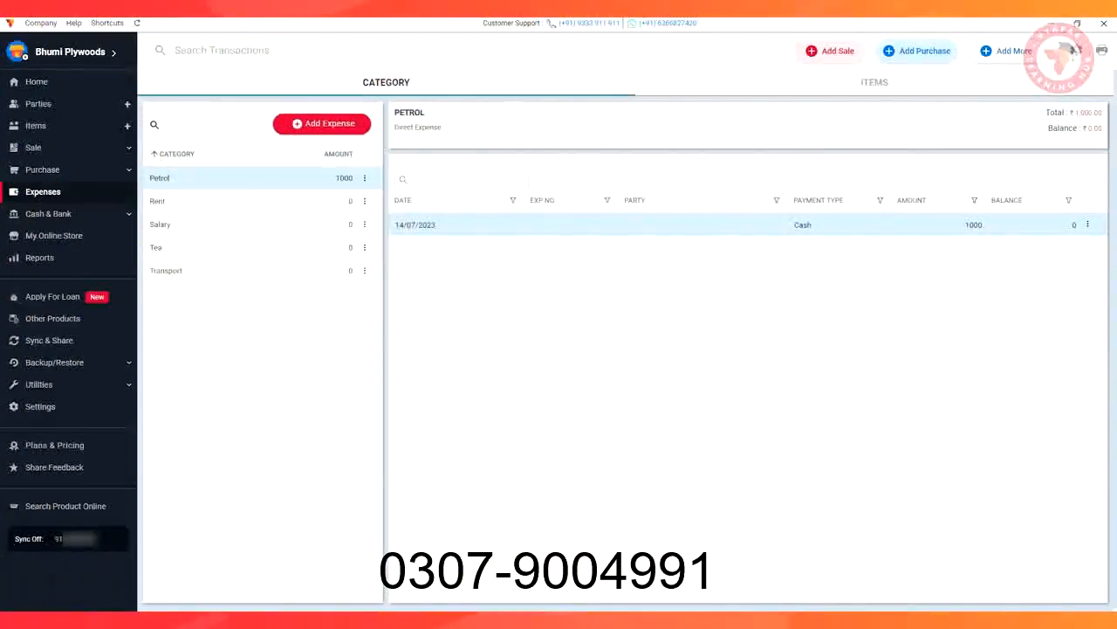
# Create the online store for the paint shop and view the items in its catalogue
pyautogui.click(54, 236)
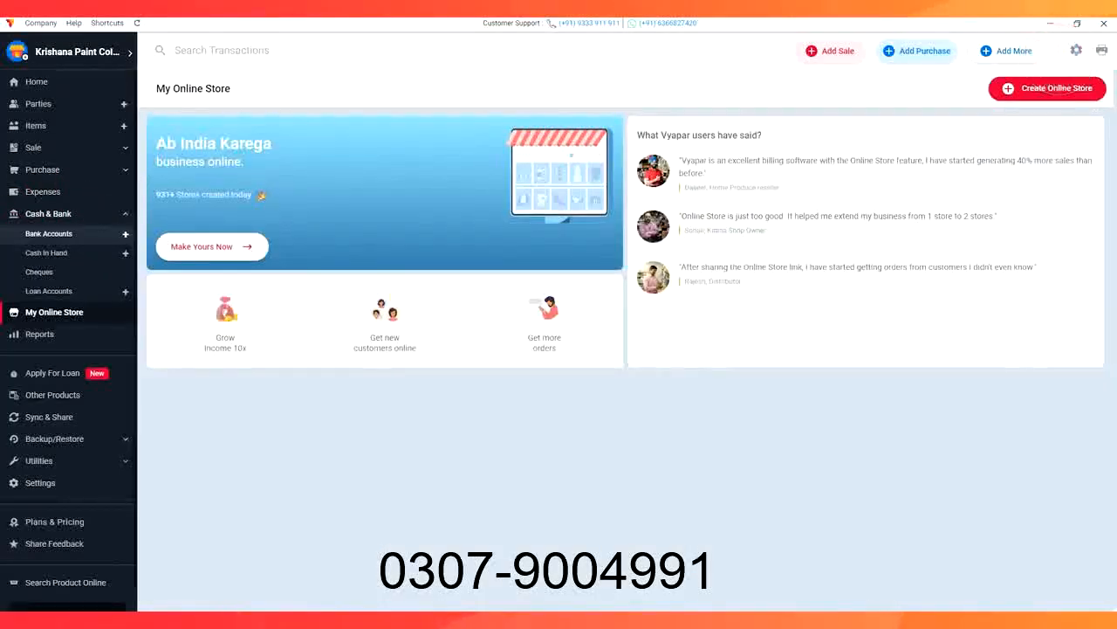
pyautogui.click(1055, 89)
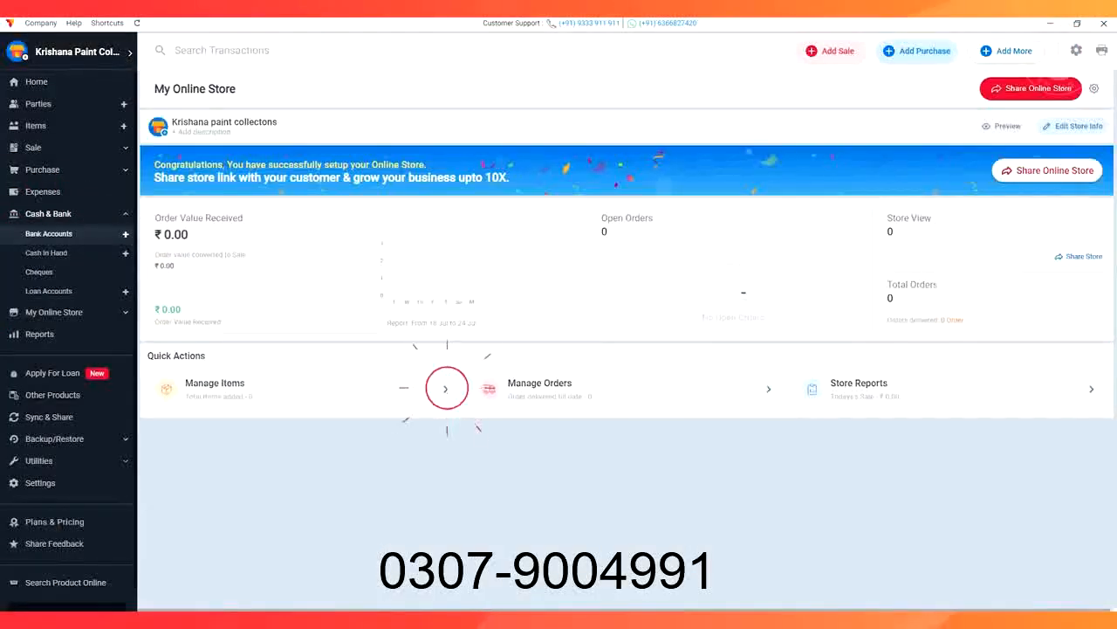
pyautogui.click(446, 389)
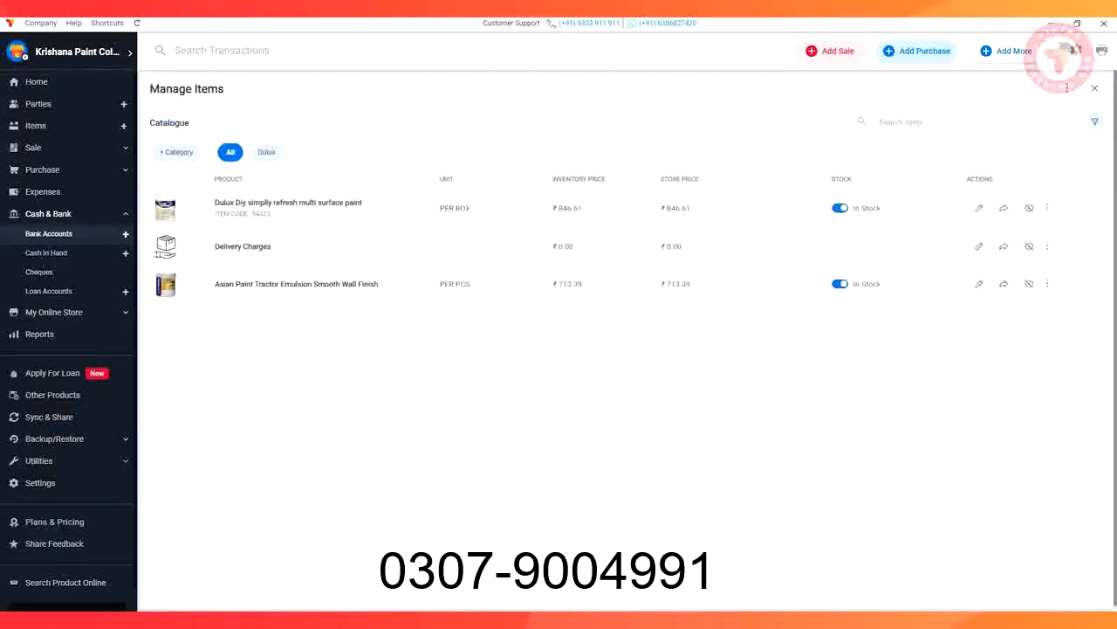
pyautogui.click(1095, 88)
# Open the online store's sharing message and look through its preview and sharing options
pyautogui.click(1047, 170)
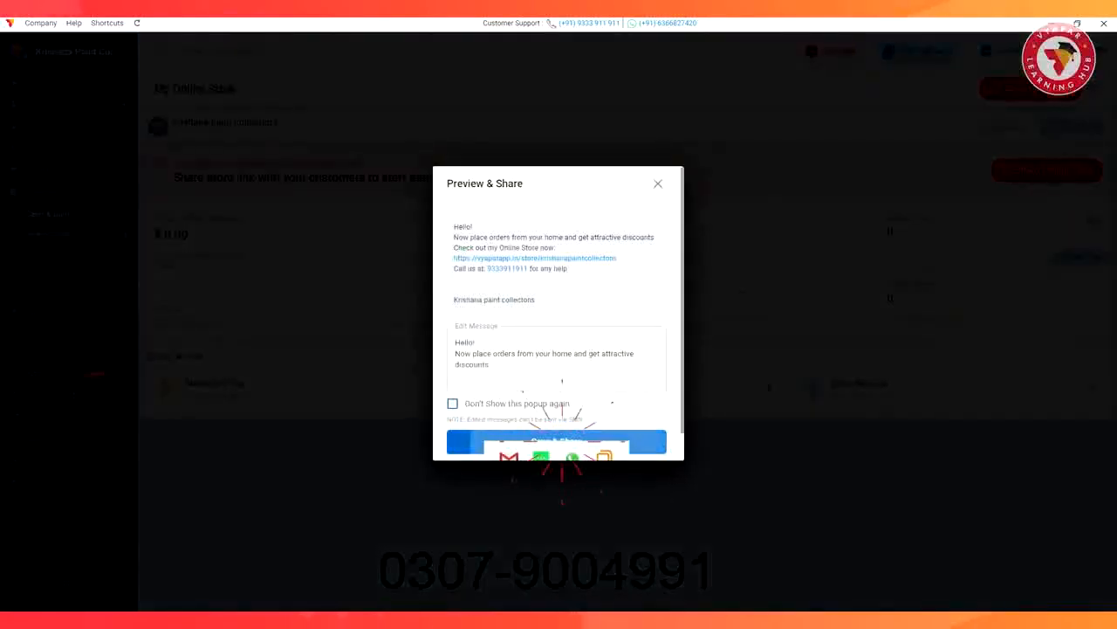
pyautogui.scroll(-1, 561, 439)
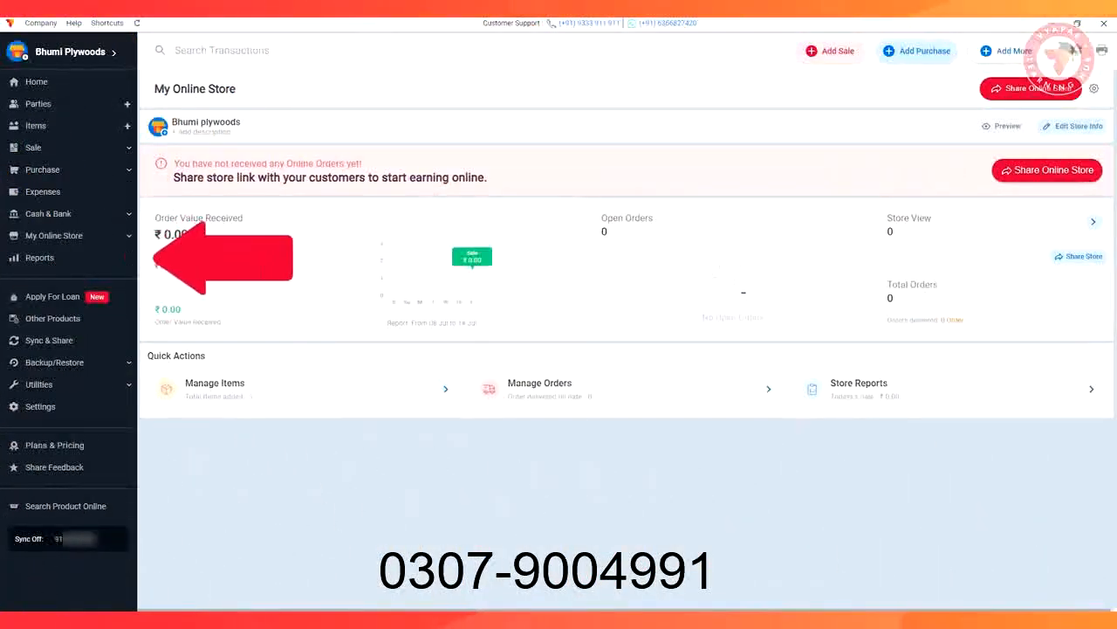
# View the Sale, Purchase, Day book, Profit And Loss and Bill Wise Profit transaction reports
pyautogui.click(39, 258)
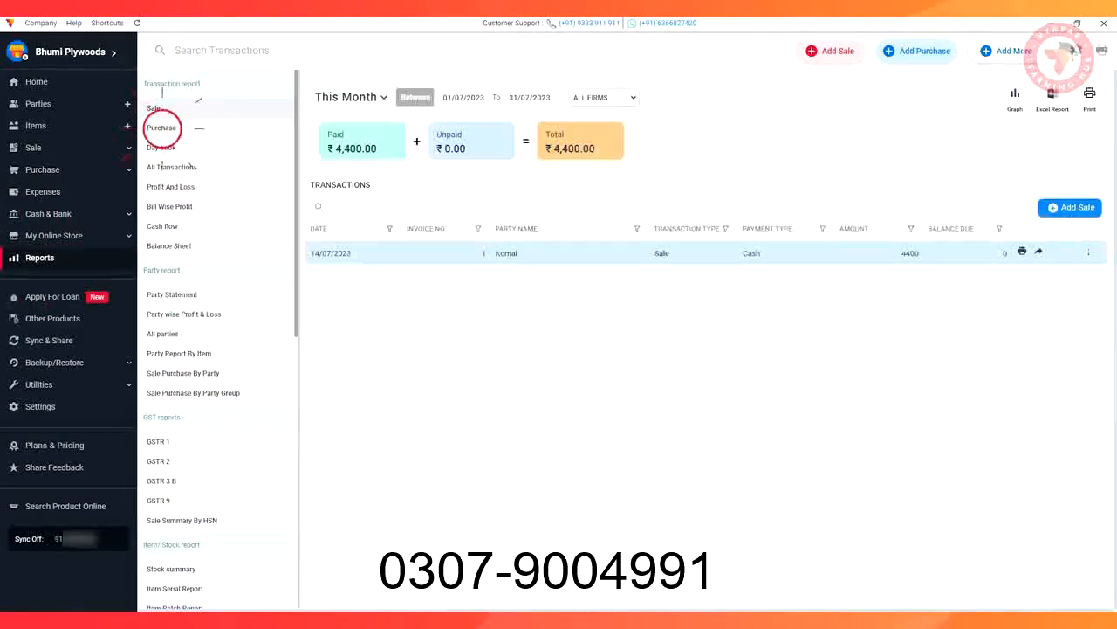
pyautogui.click(162, 128)
pyautogui.click(161, 146)
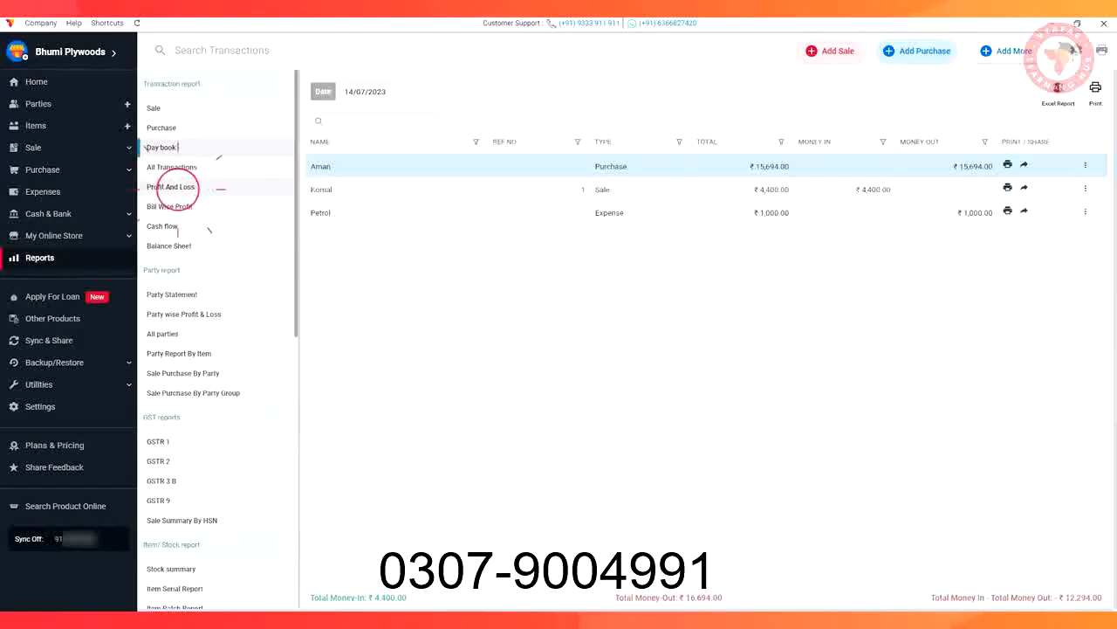
pyautogui.click(175, 187)
pyautogui.click(175, 206)
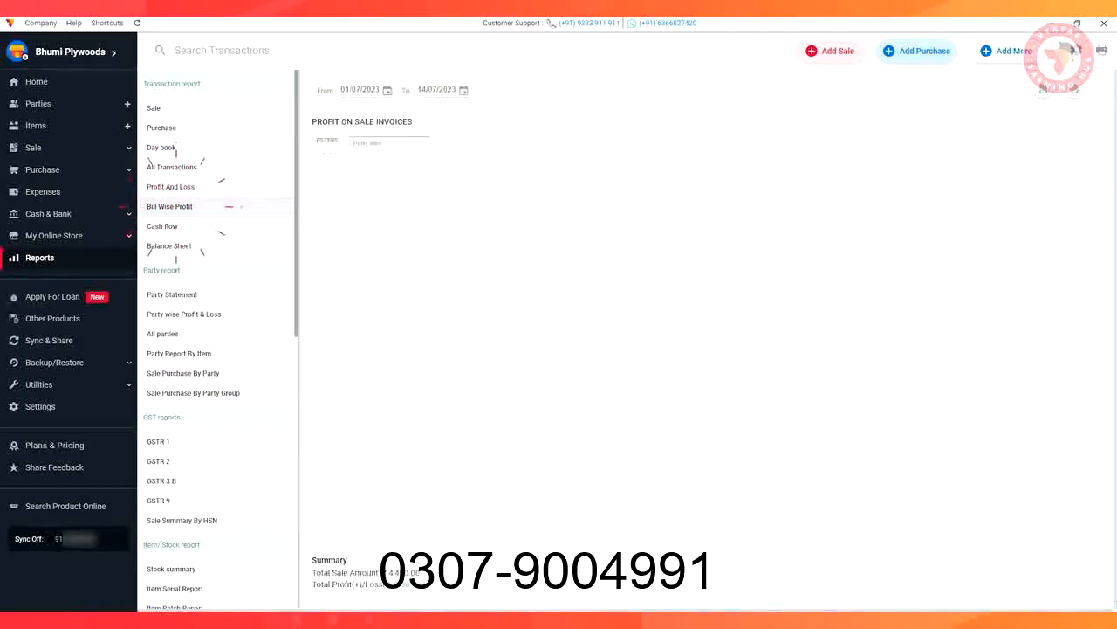
# View the Party Statement, GSTR 1 and Item Batch Report, and look through the remaining item and stock reports
pyautogui.click(171, 294)
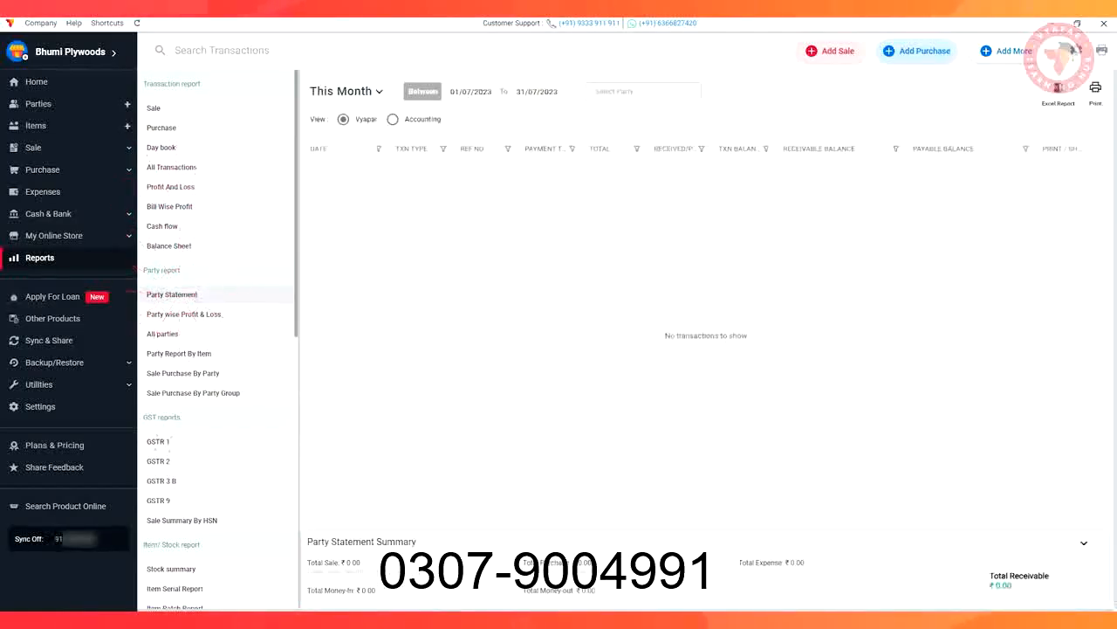
pyautogui.click(158, 441)
pyautogui.scroll(-3, 192, 419)
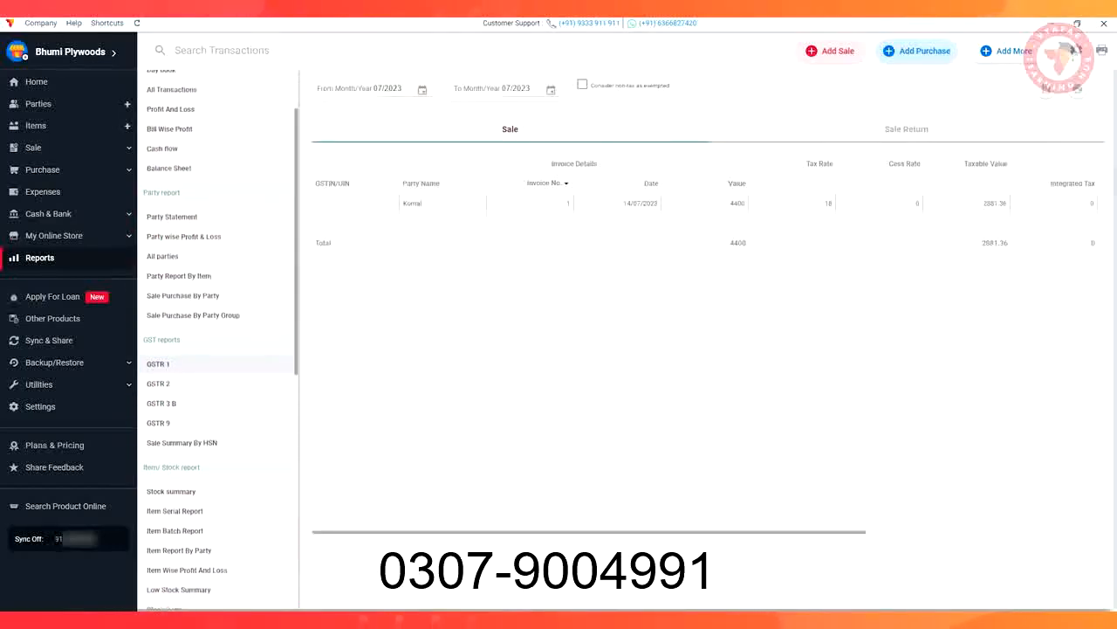
pyautogui.click(175, 451)
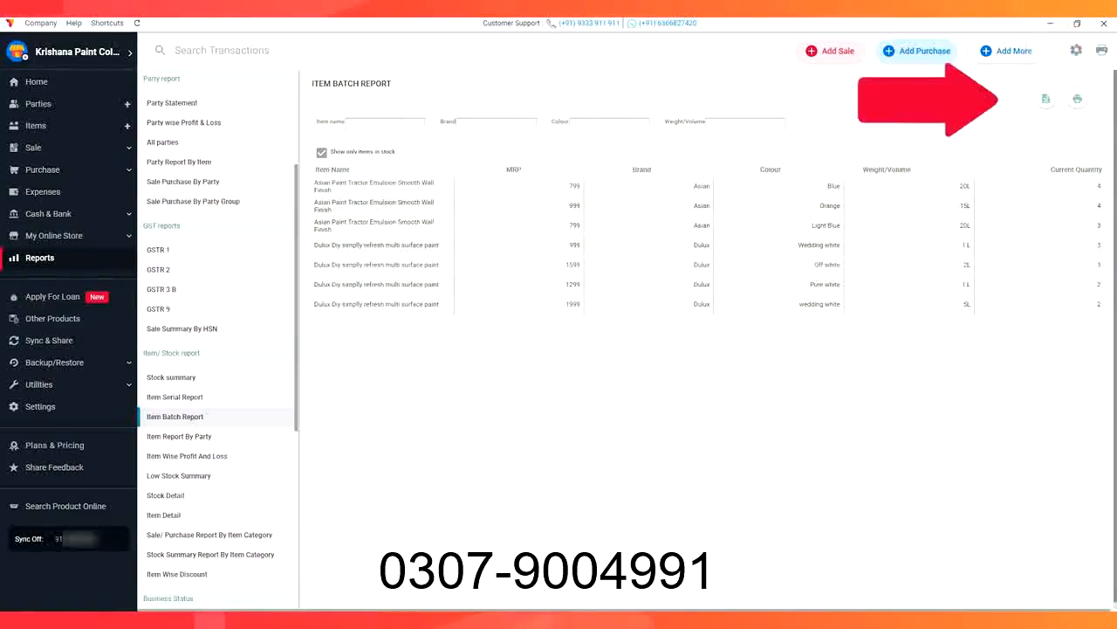
pyautogui.scroll(-1, 707, 350)
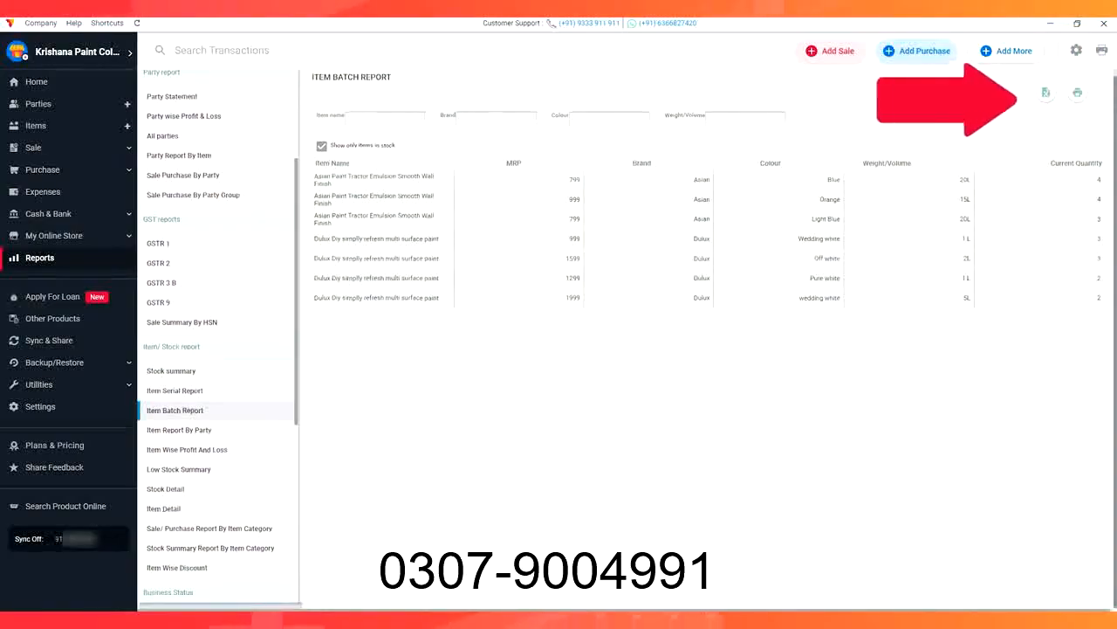